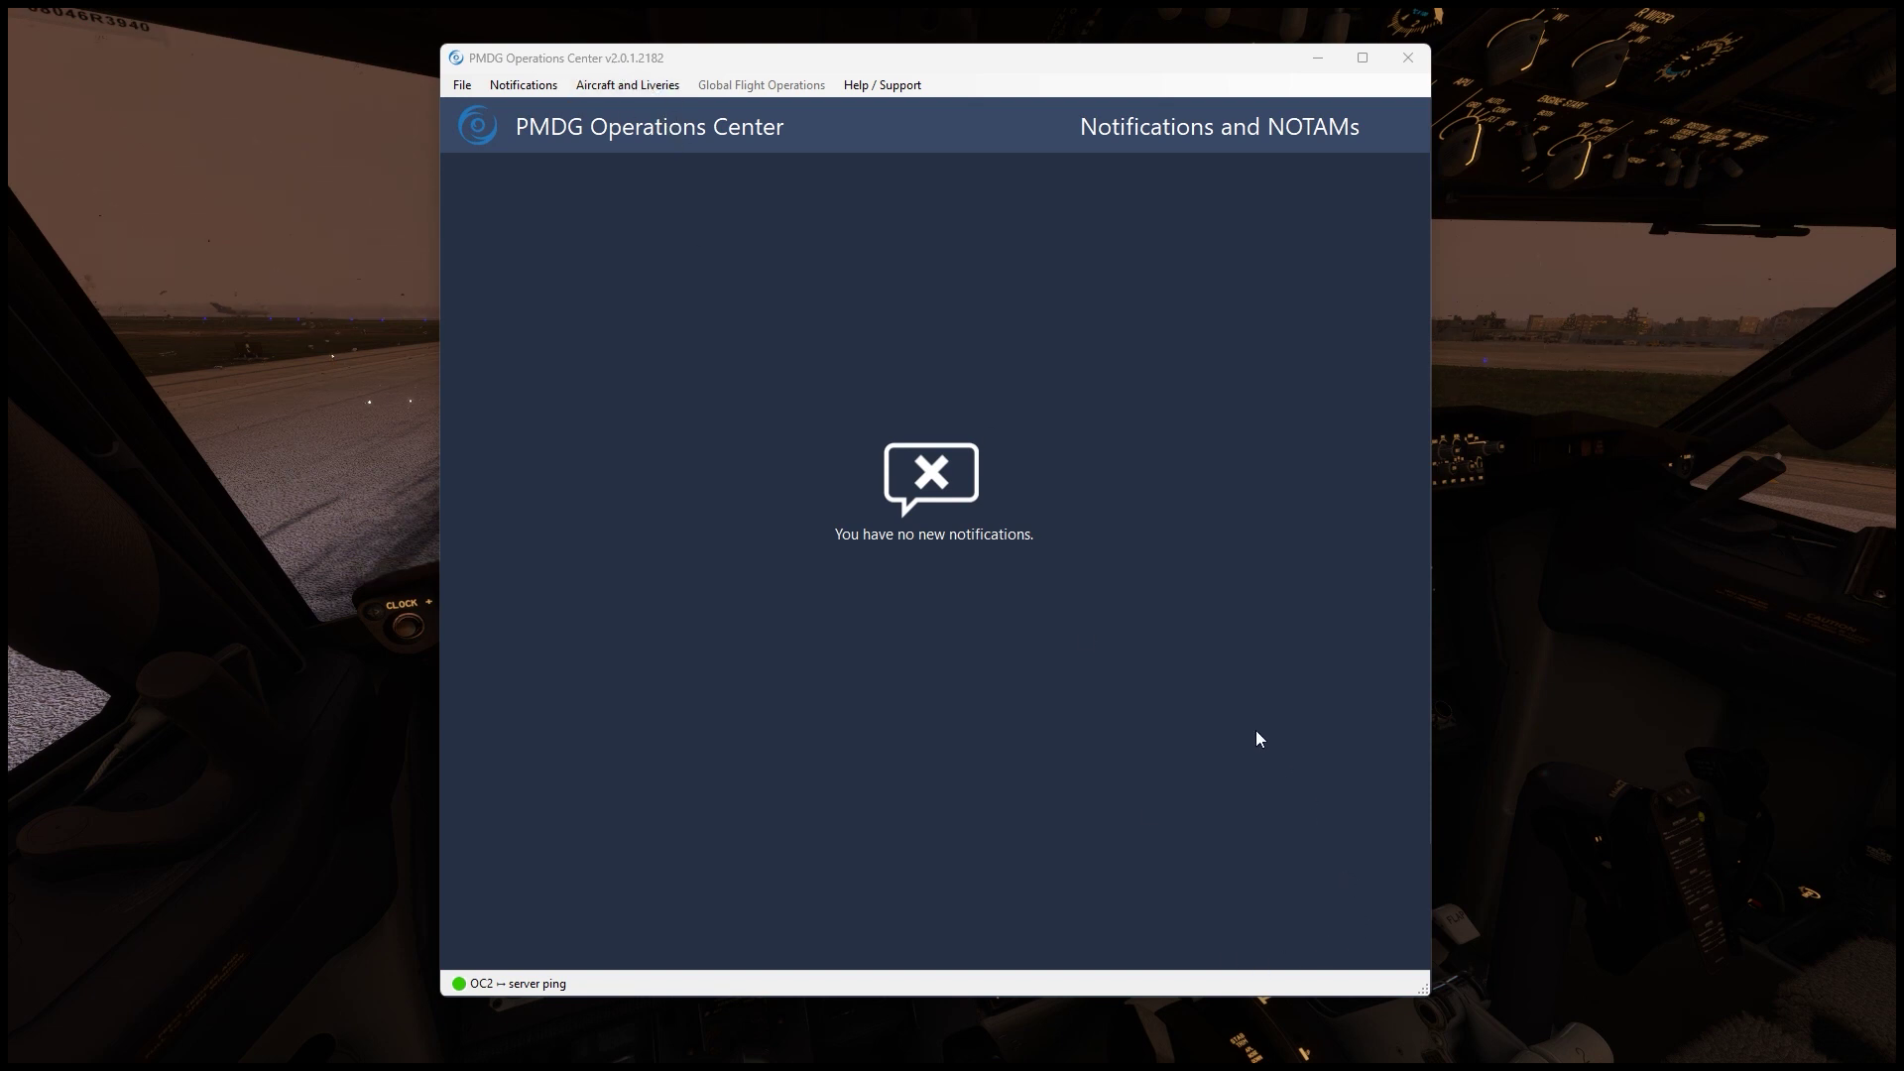
- In PMDG Operations Center, open Aircraft and Liveries > Product Updates and run a fresh update check
{"action": "left_click", "coordinate": [647, 85]}
{"action": "left_click", "coordinate": [615, 90]}
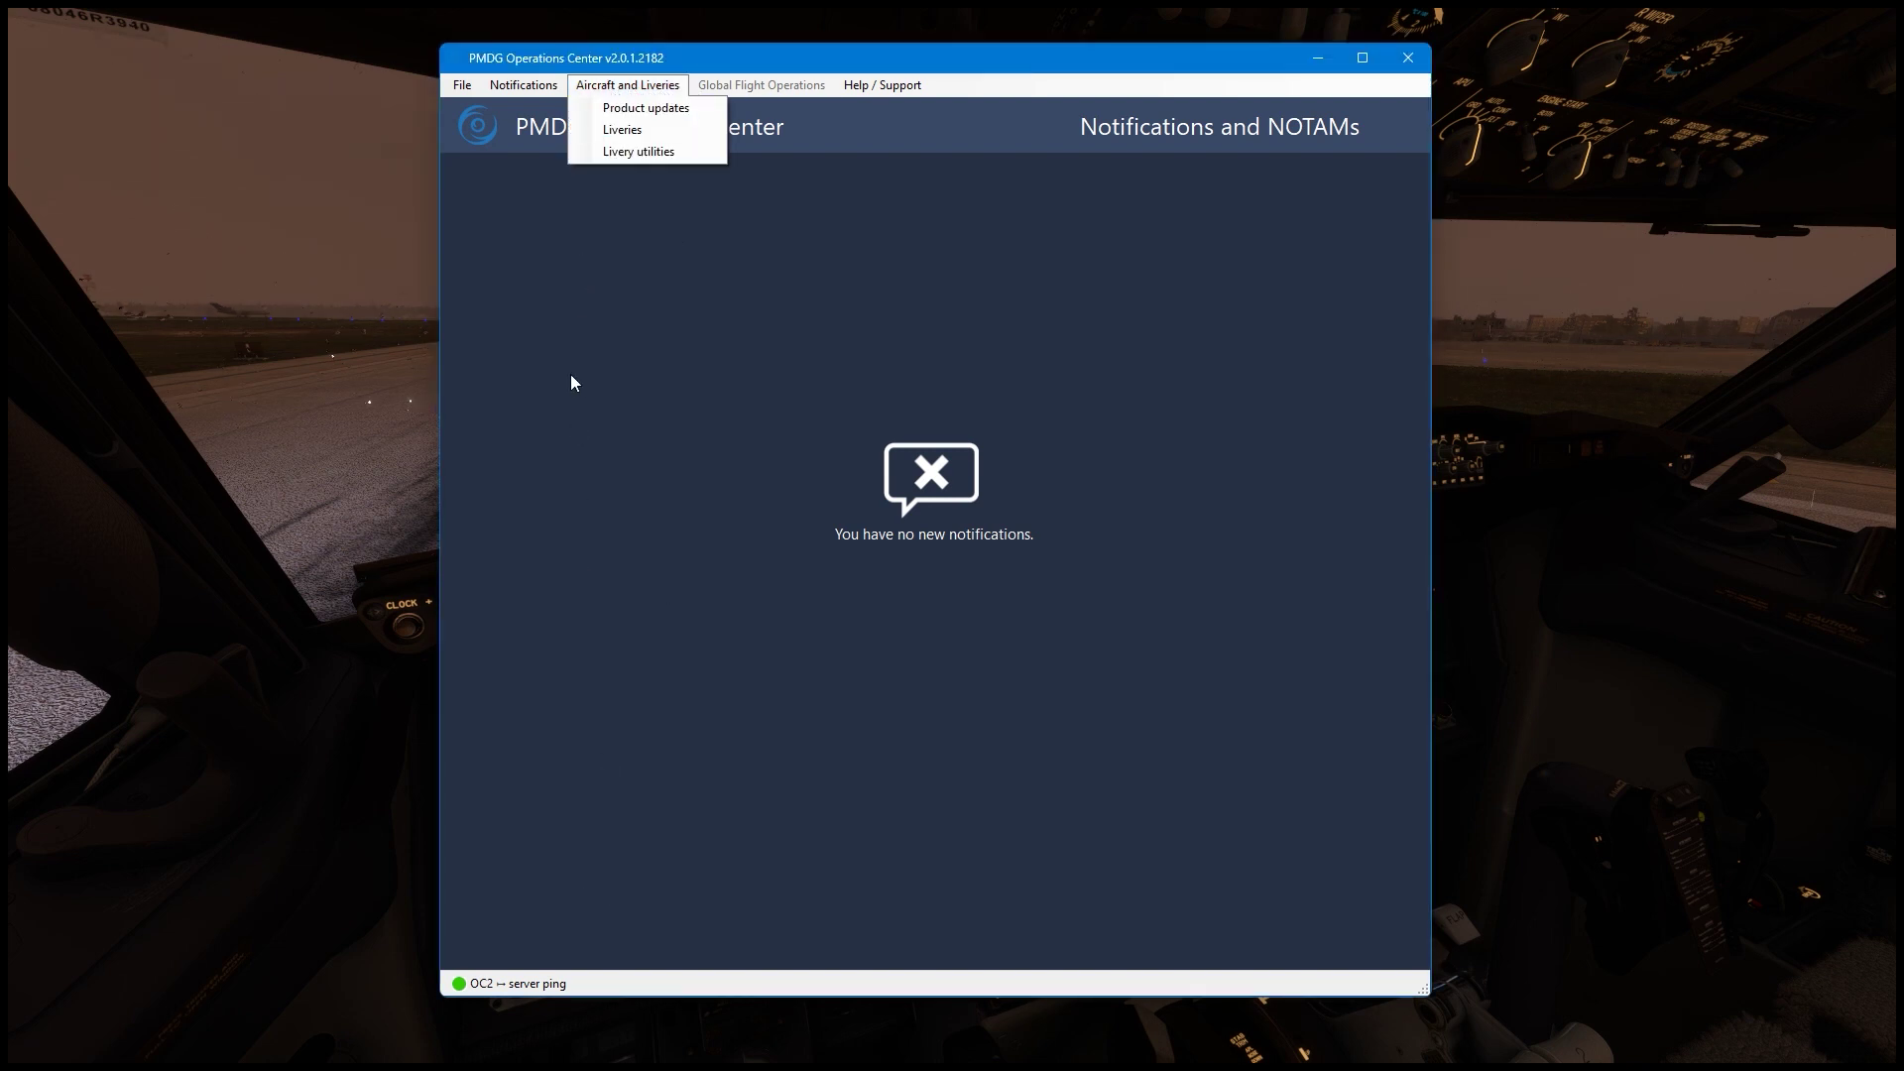
{"action": "left_click", "coordinate": [642, 109]}
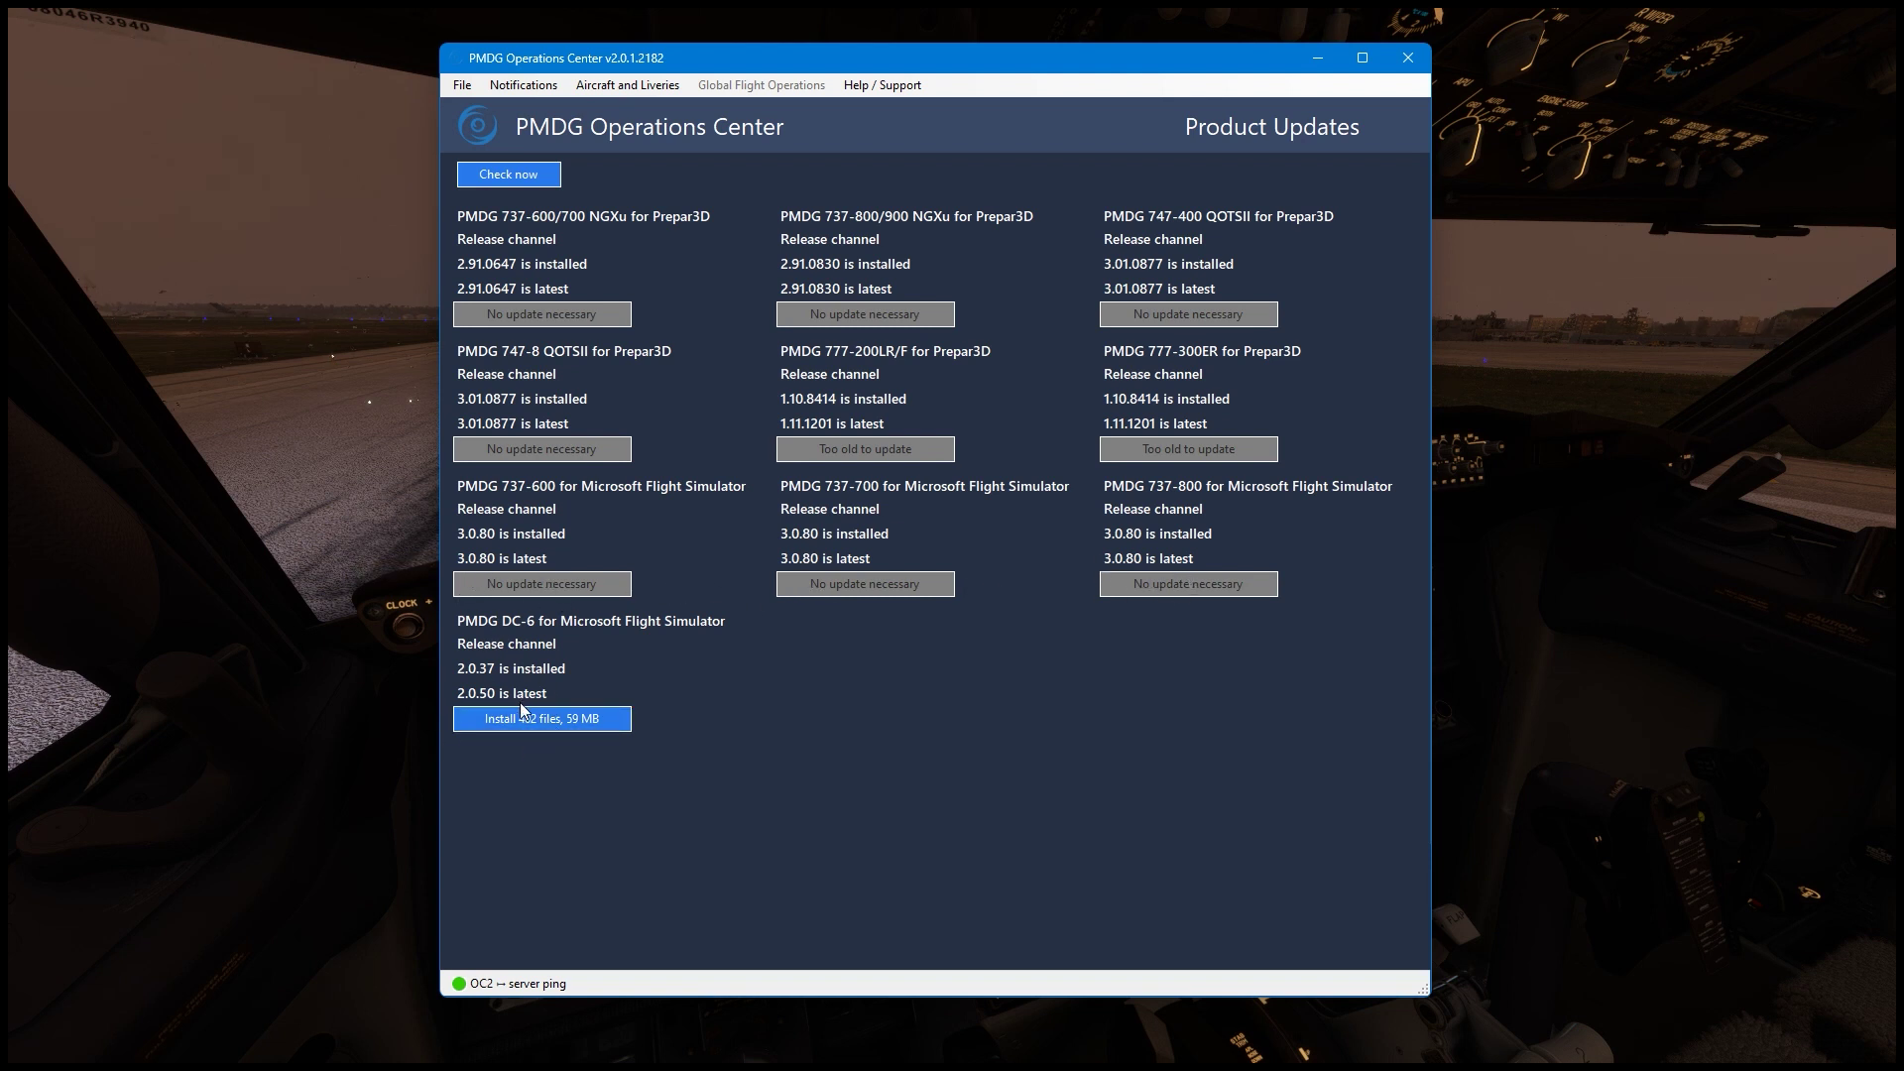
{"action": "left_click", "coordinate": [538, 185]}
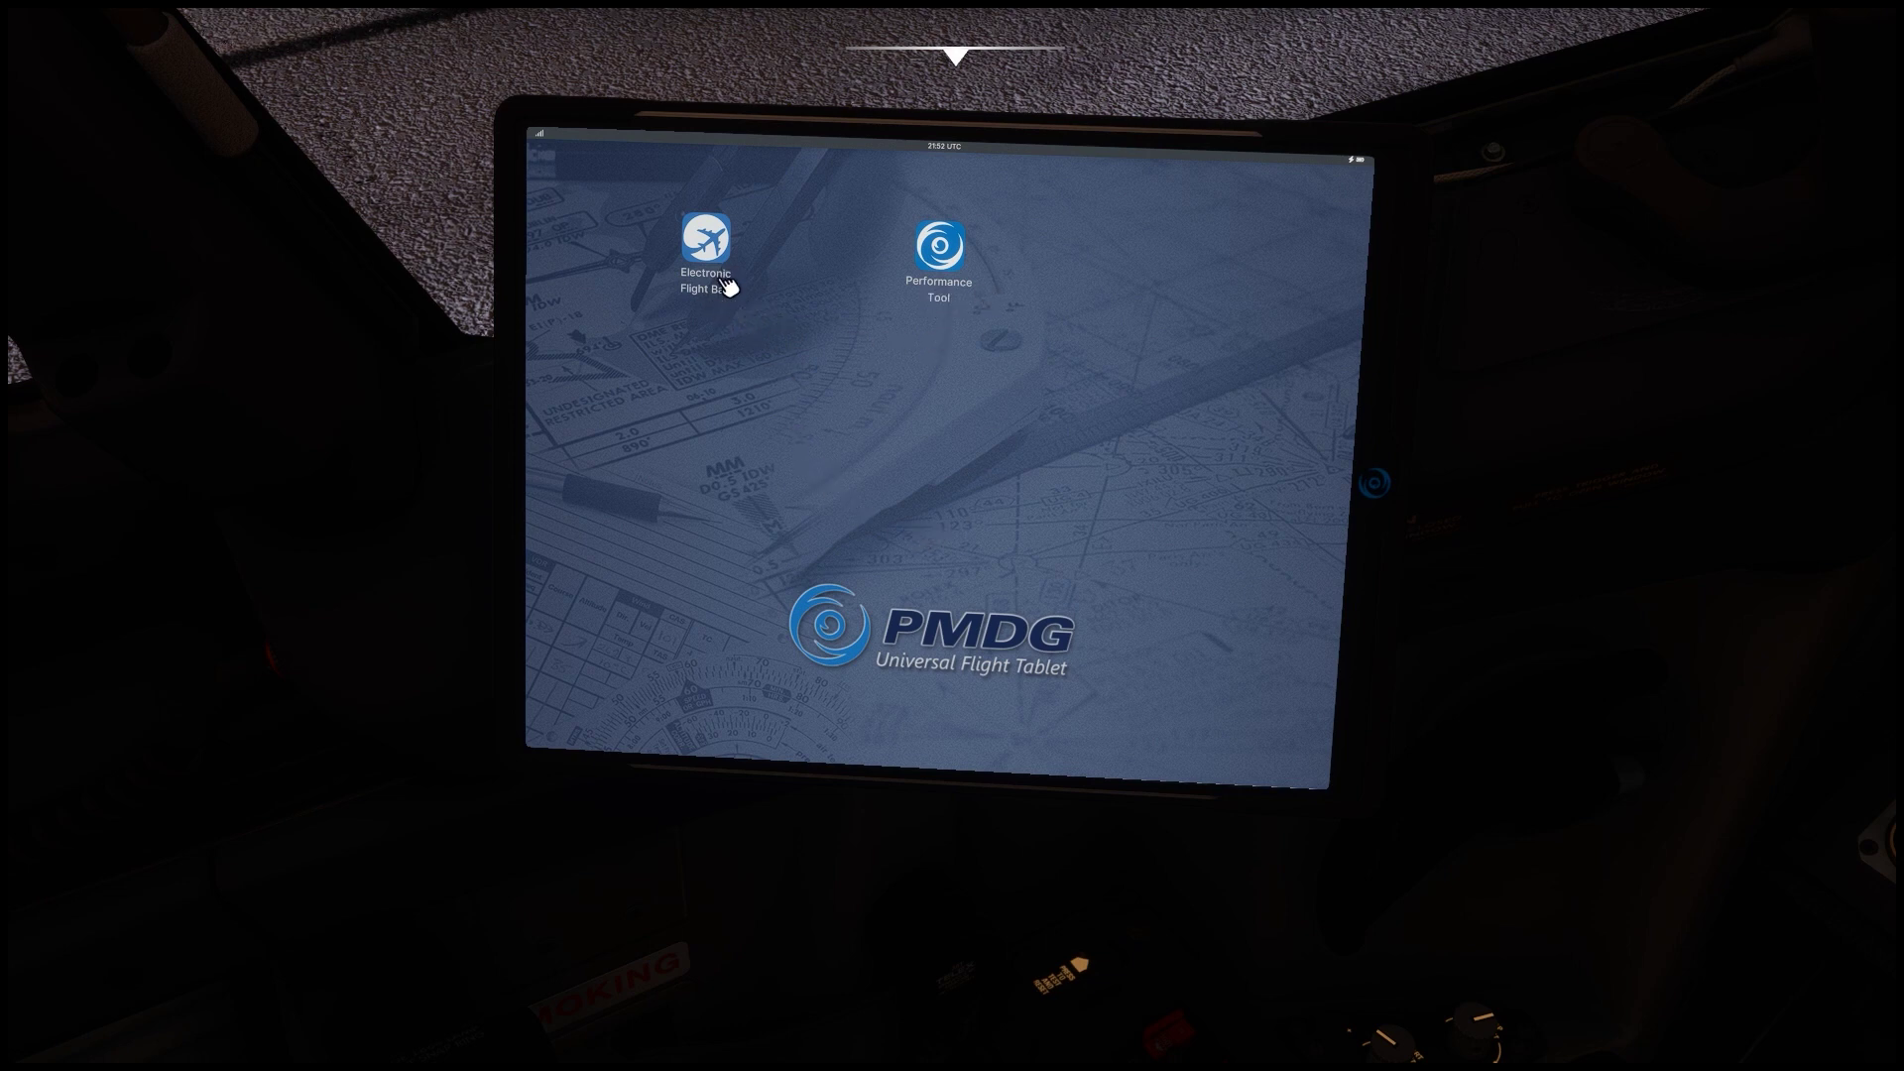
- Look up KBUF departure weather in the Electronic Flight Bag and show it in SIMPLE view
{"action": "left_click", "coordinate": [714, 248]}
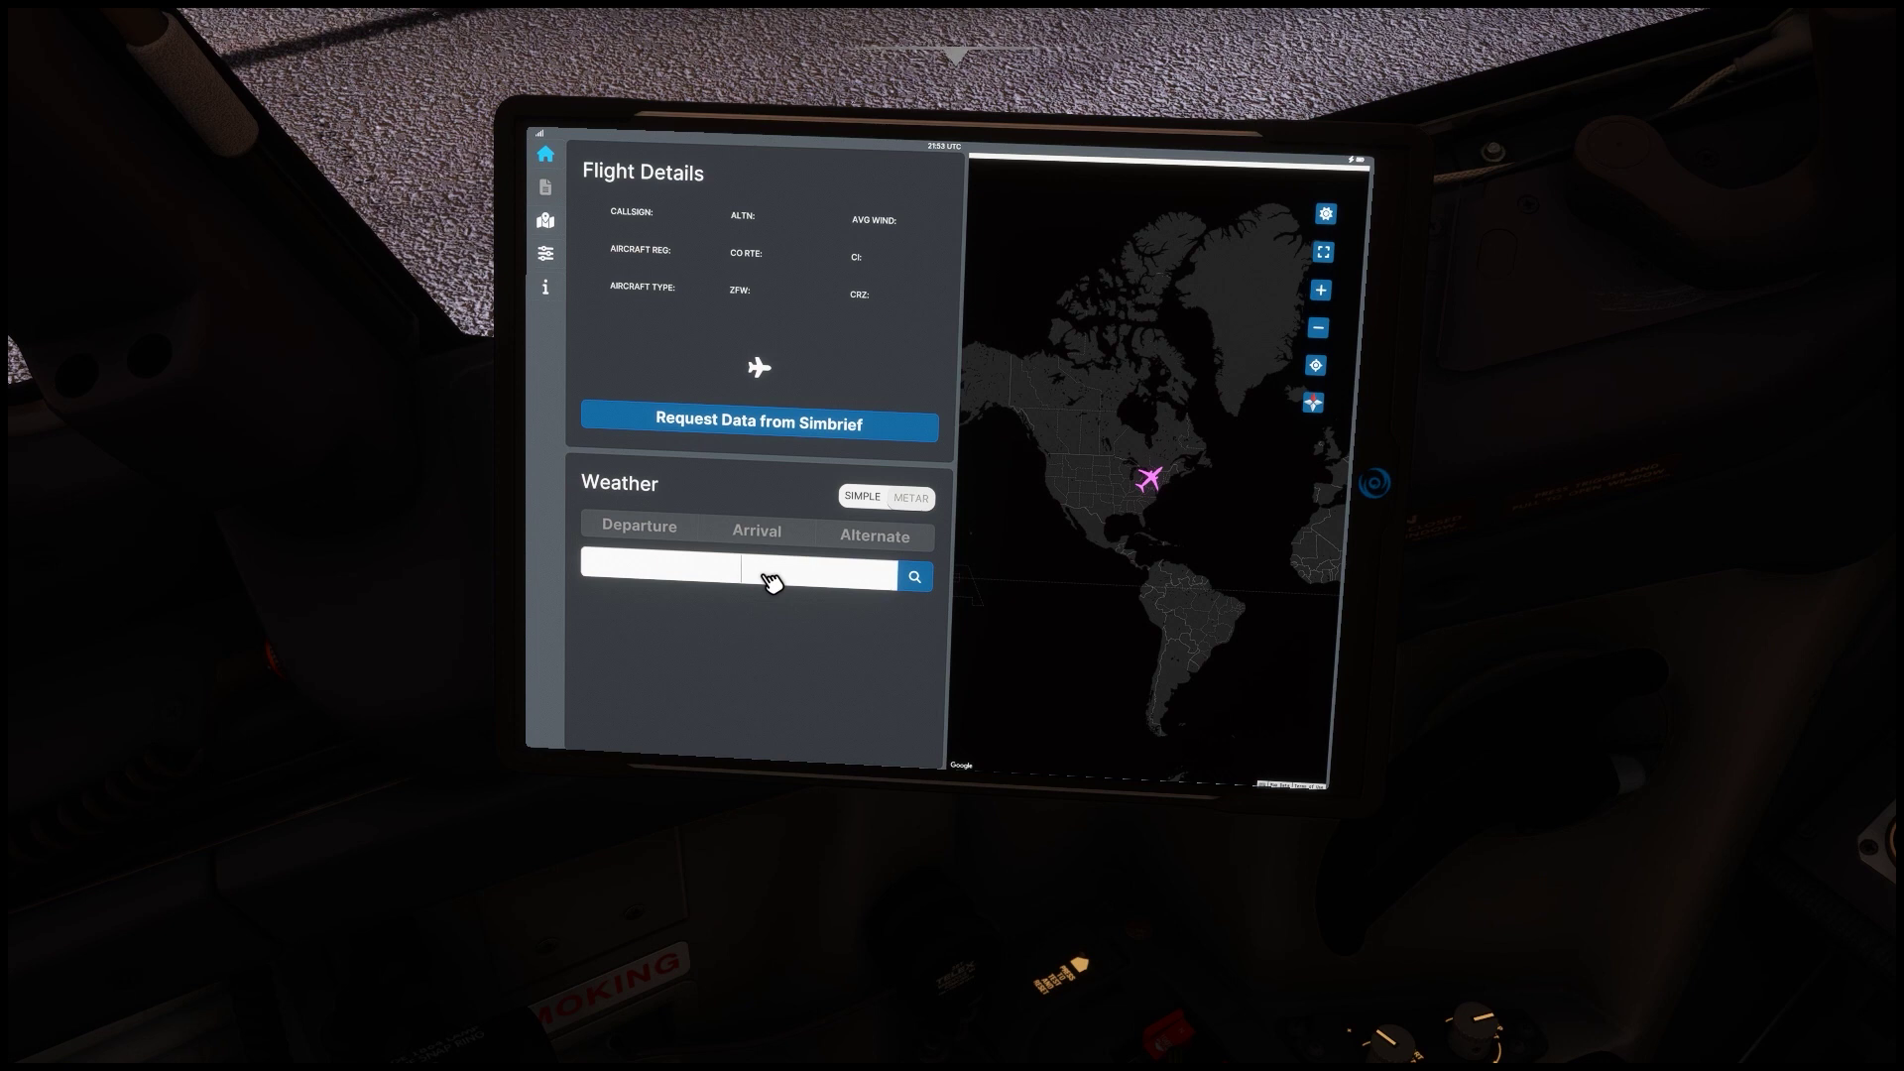
{"action": "type", "text": "KBUF"}
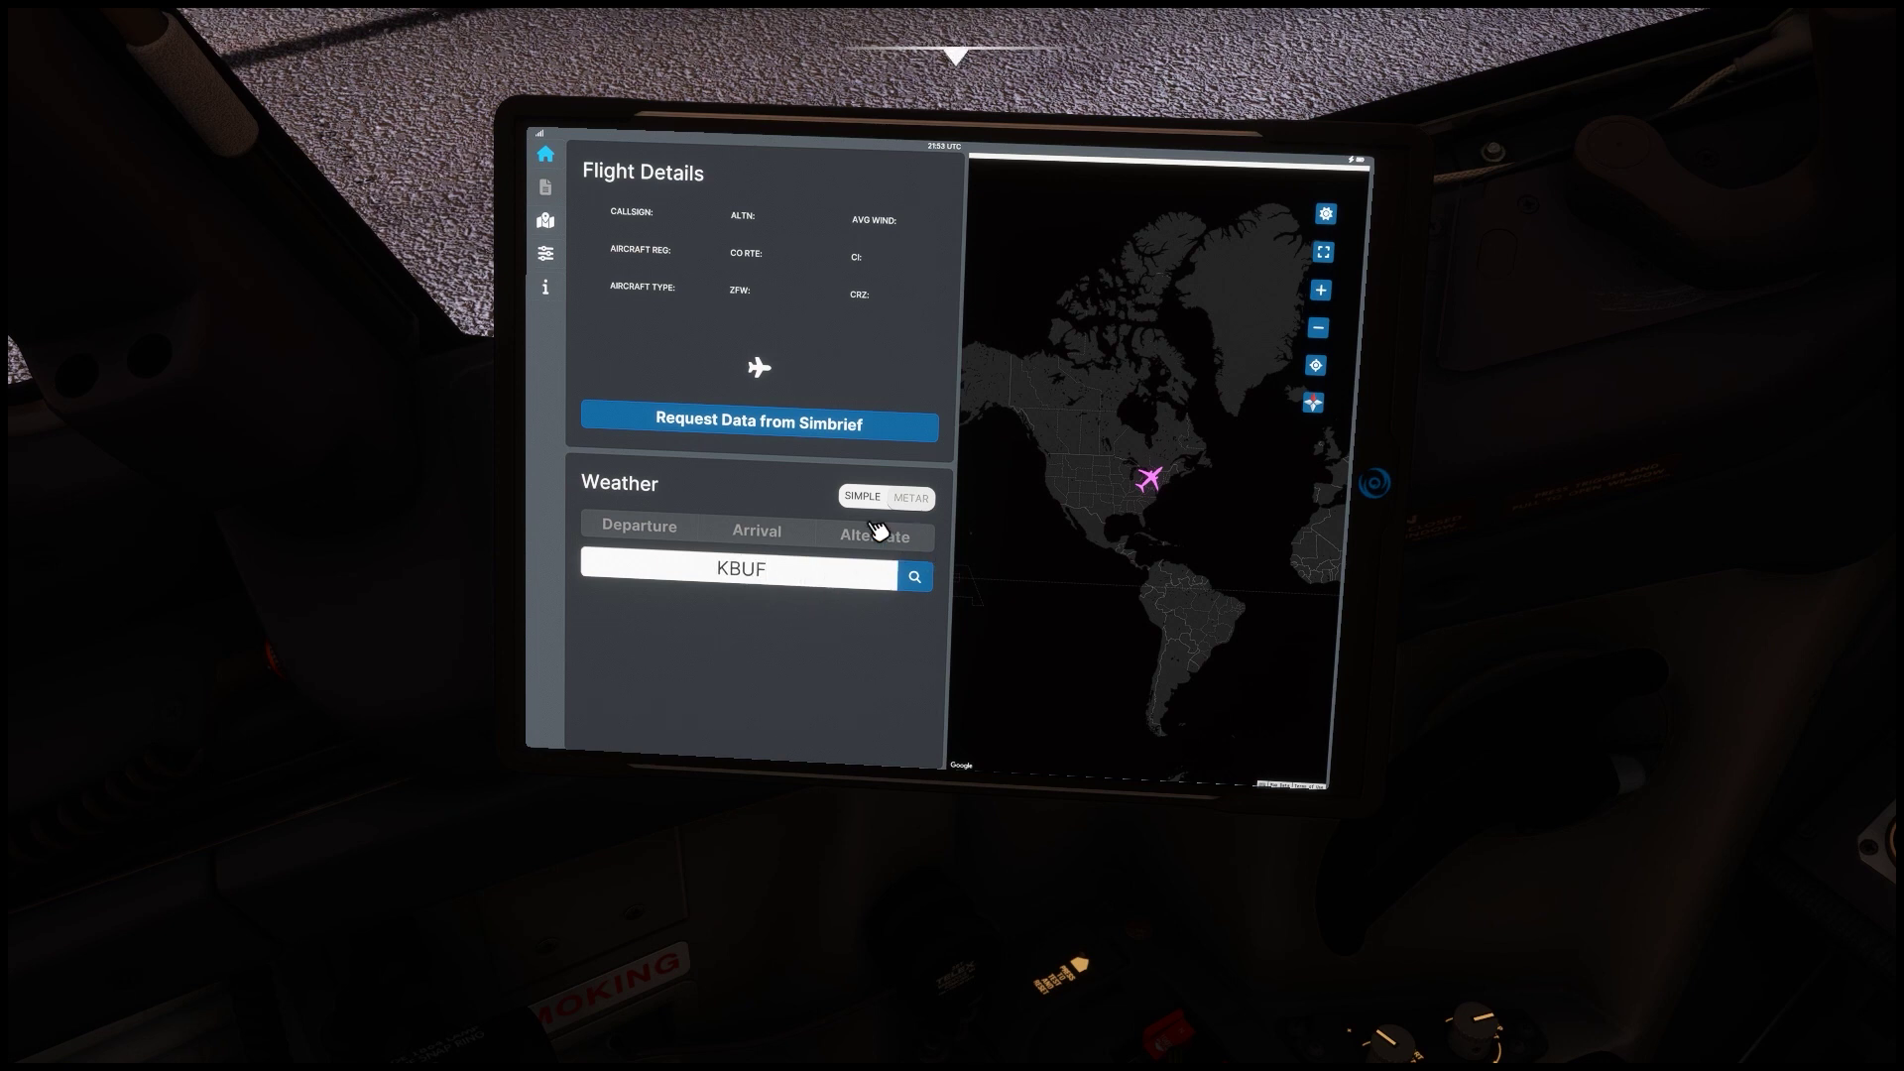
{"action": "left_click", "coordinate": [914, 577]}
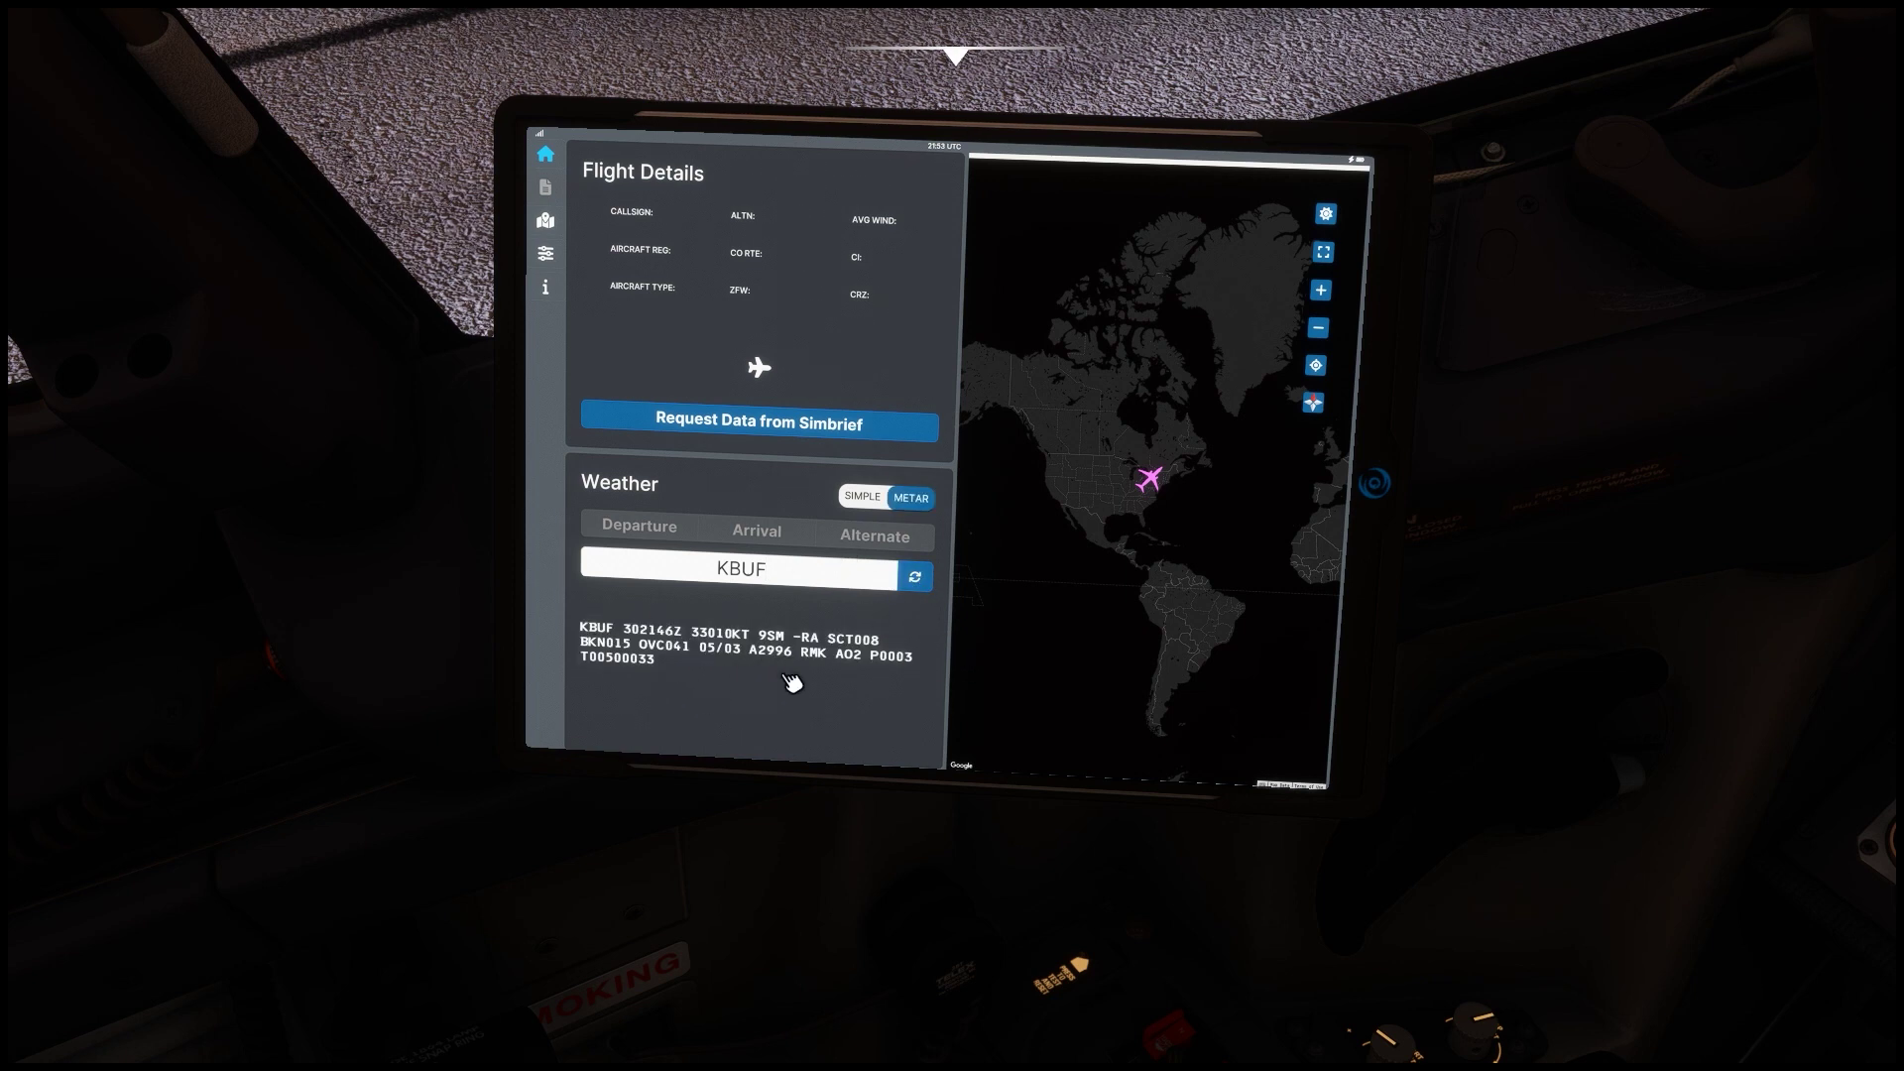
{"action": "left_click", "coordinate": [863, 499]}
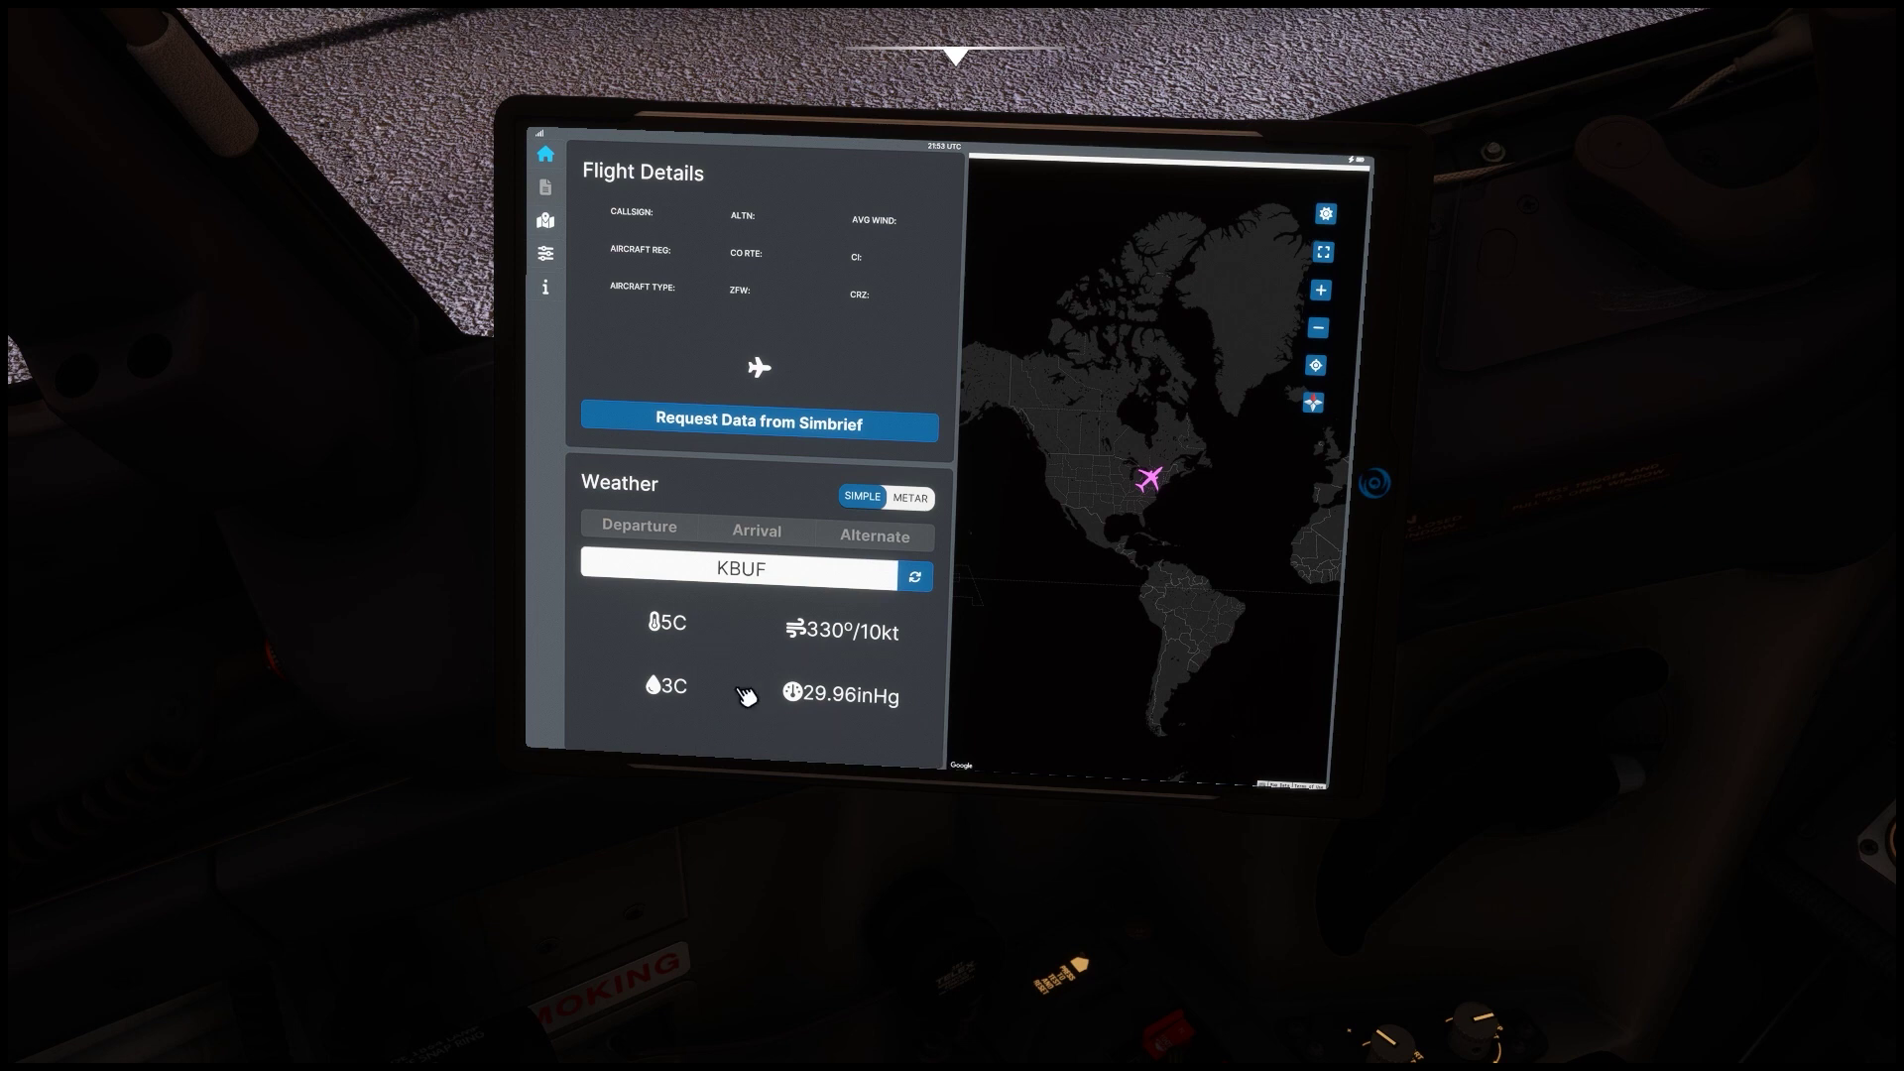
- Open the tablet's General Preferences and scroll through the weather source and unit settings
{"action": "left_click", "coordinate": [546, 222]}
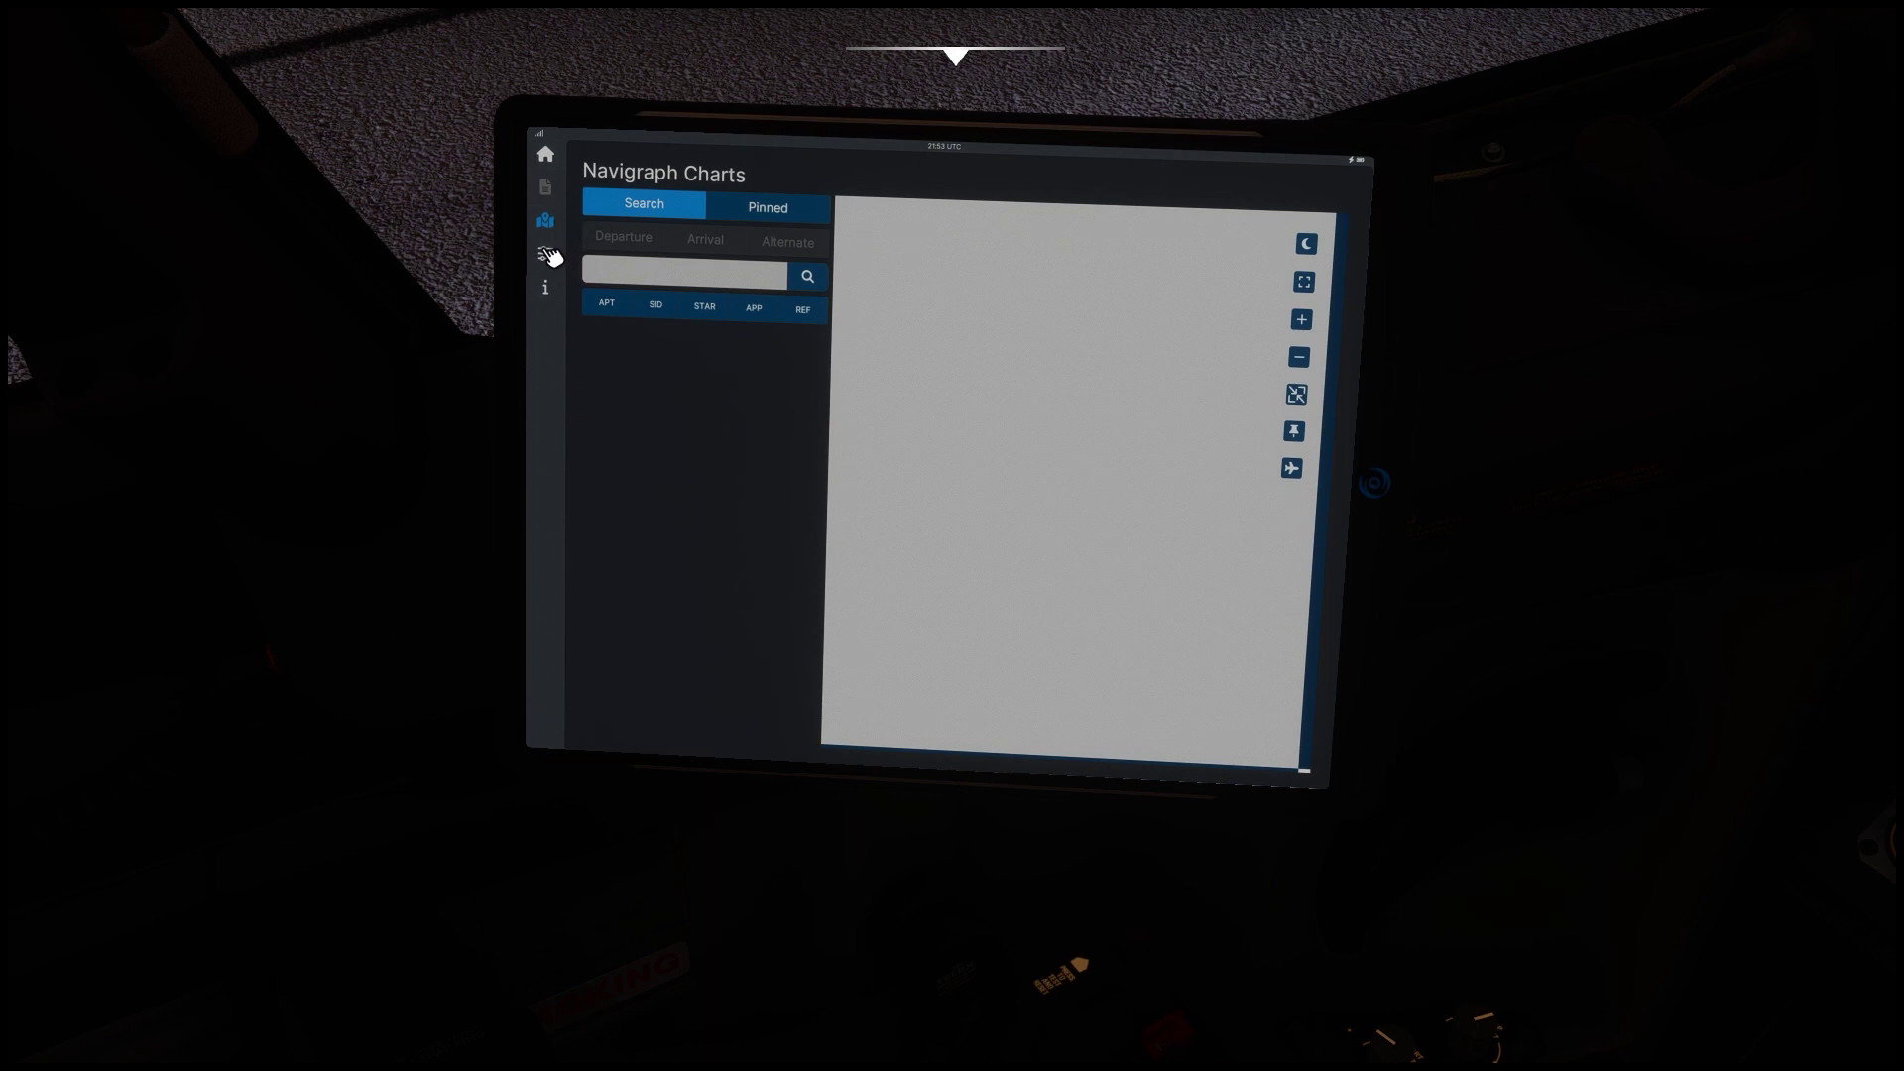
{"action": "left_click", "coordinate": [547, 255]}
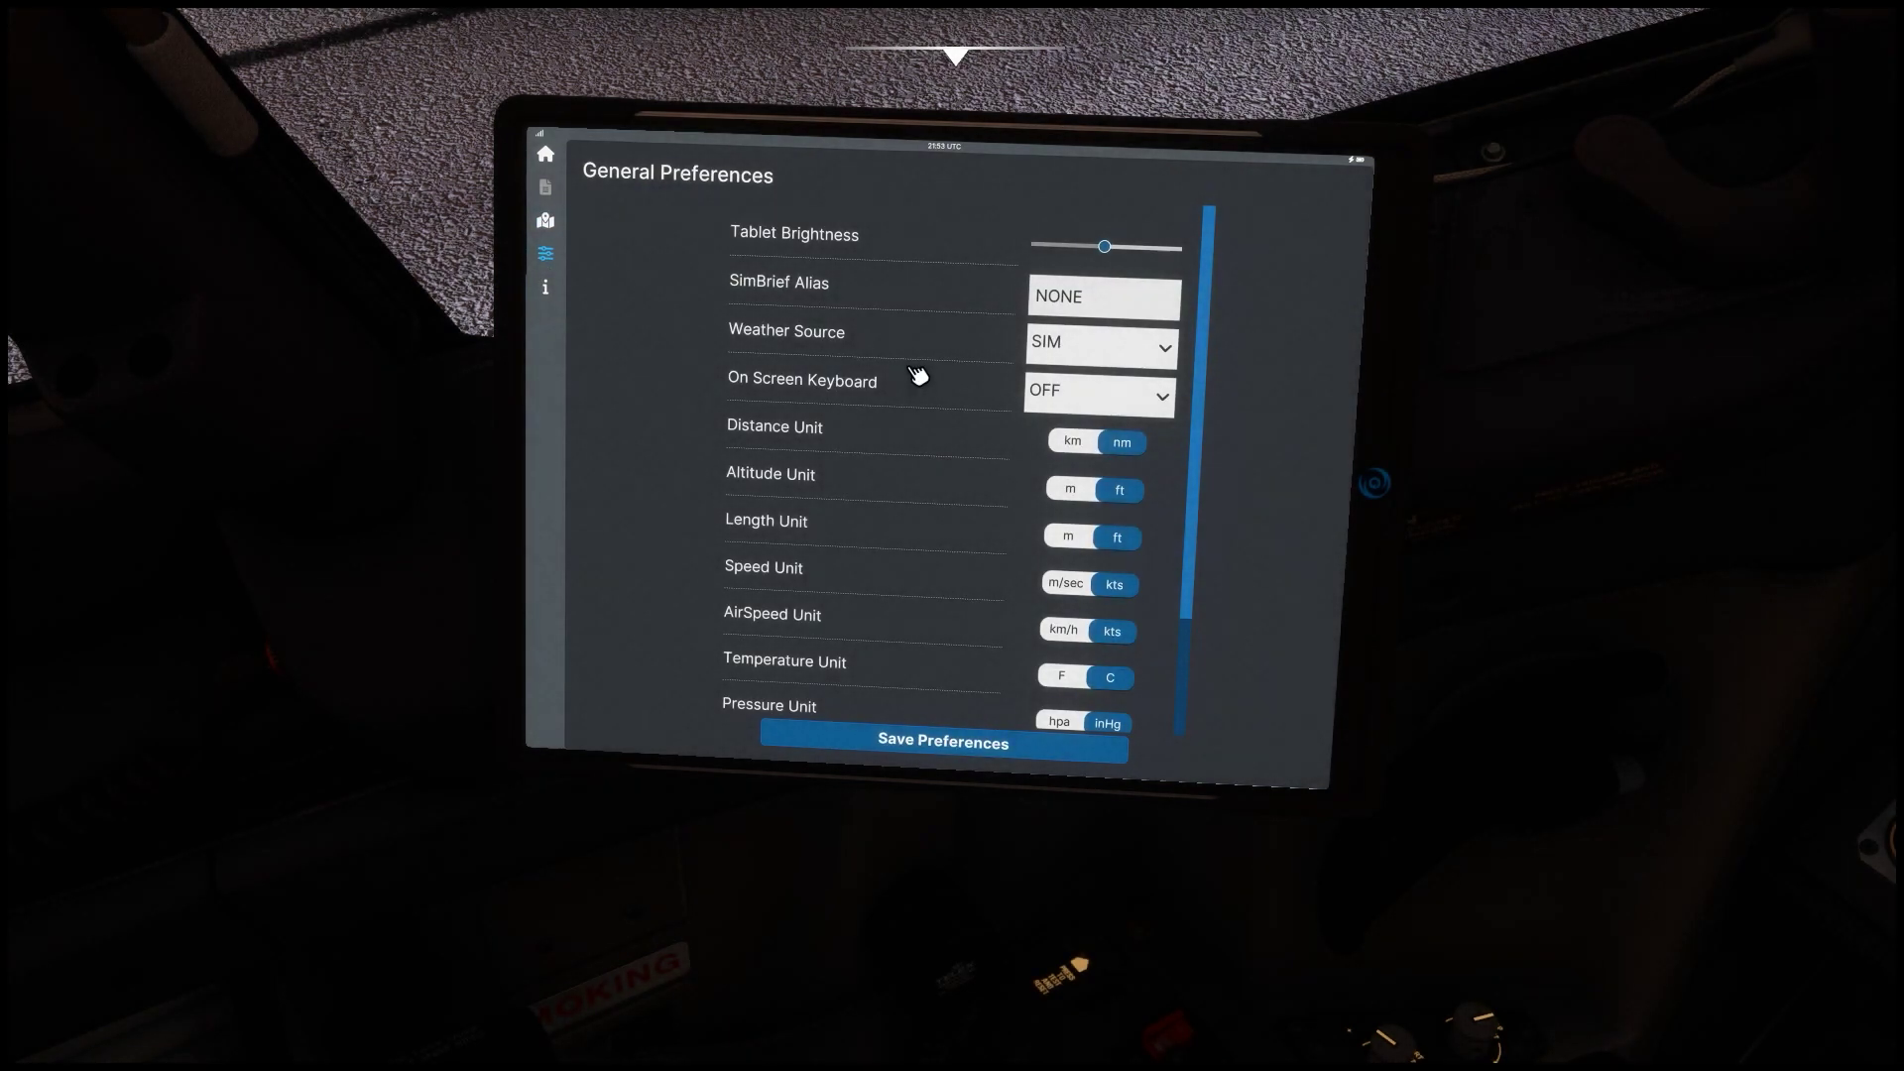
{"action": "left_click_drag", "start_coordinate": [1219, 264], "coordinate": [1216, 515]}
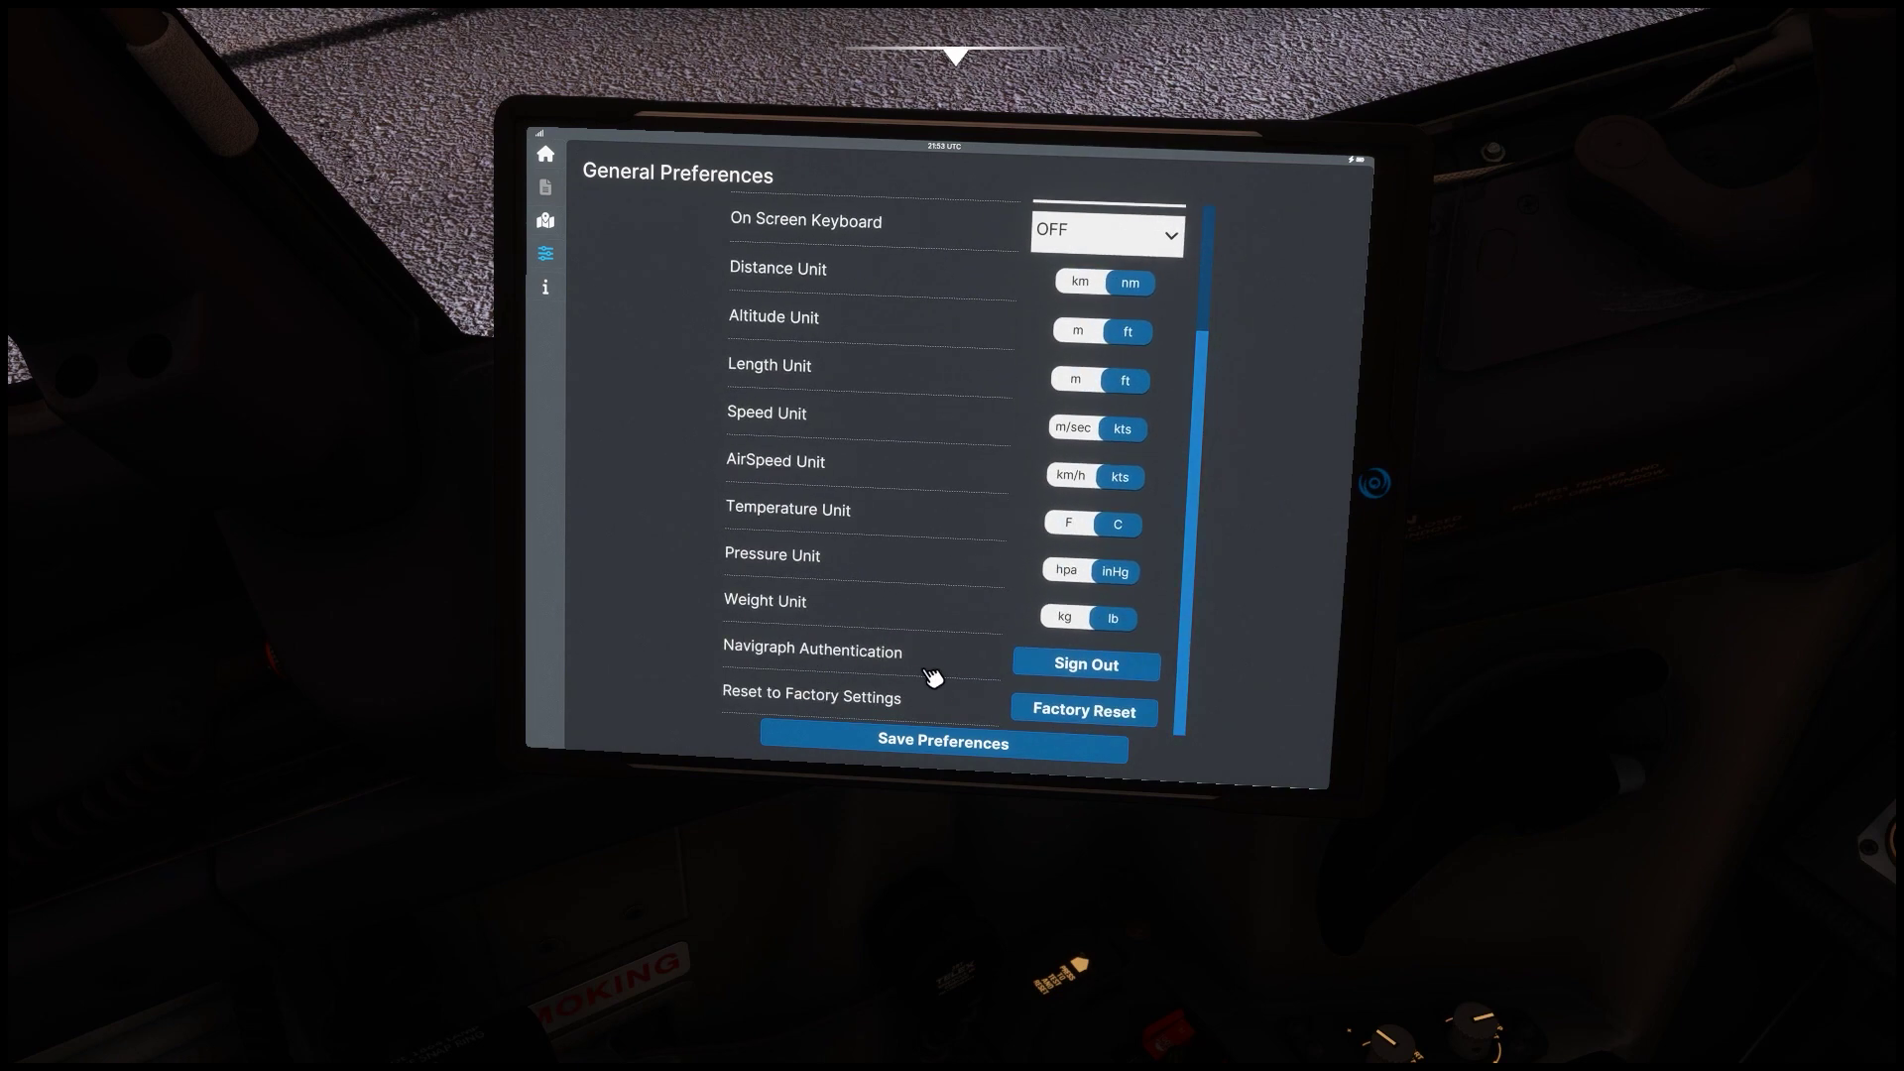
{"action": "scroll", "coordinate": [908, 478], "scroll_direction": "up", "scroll_amount": 2}
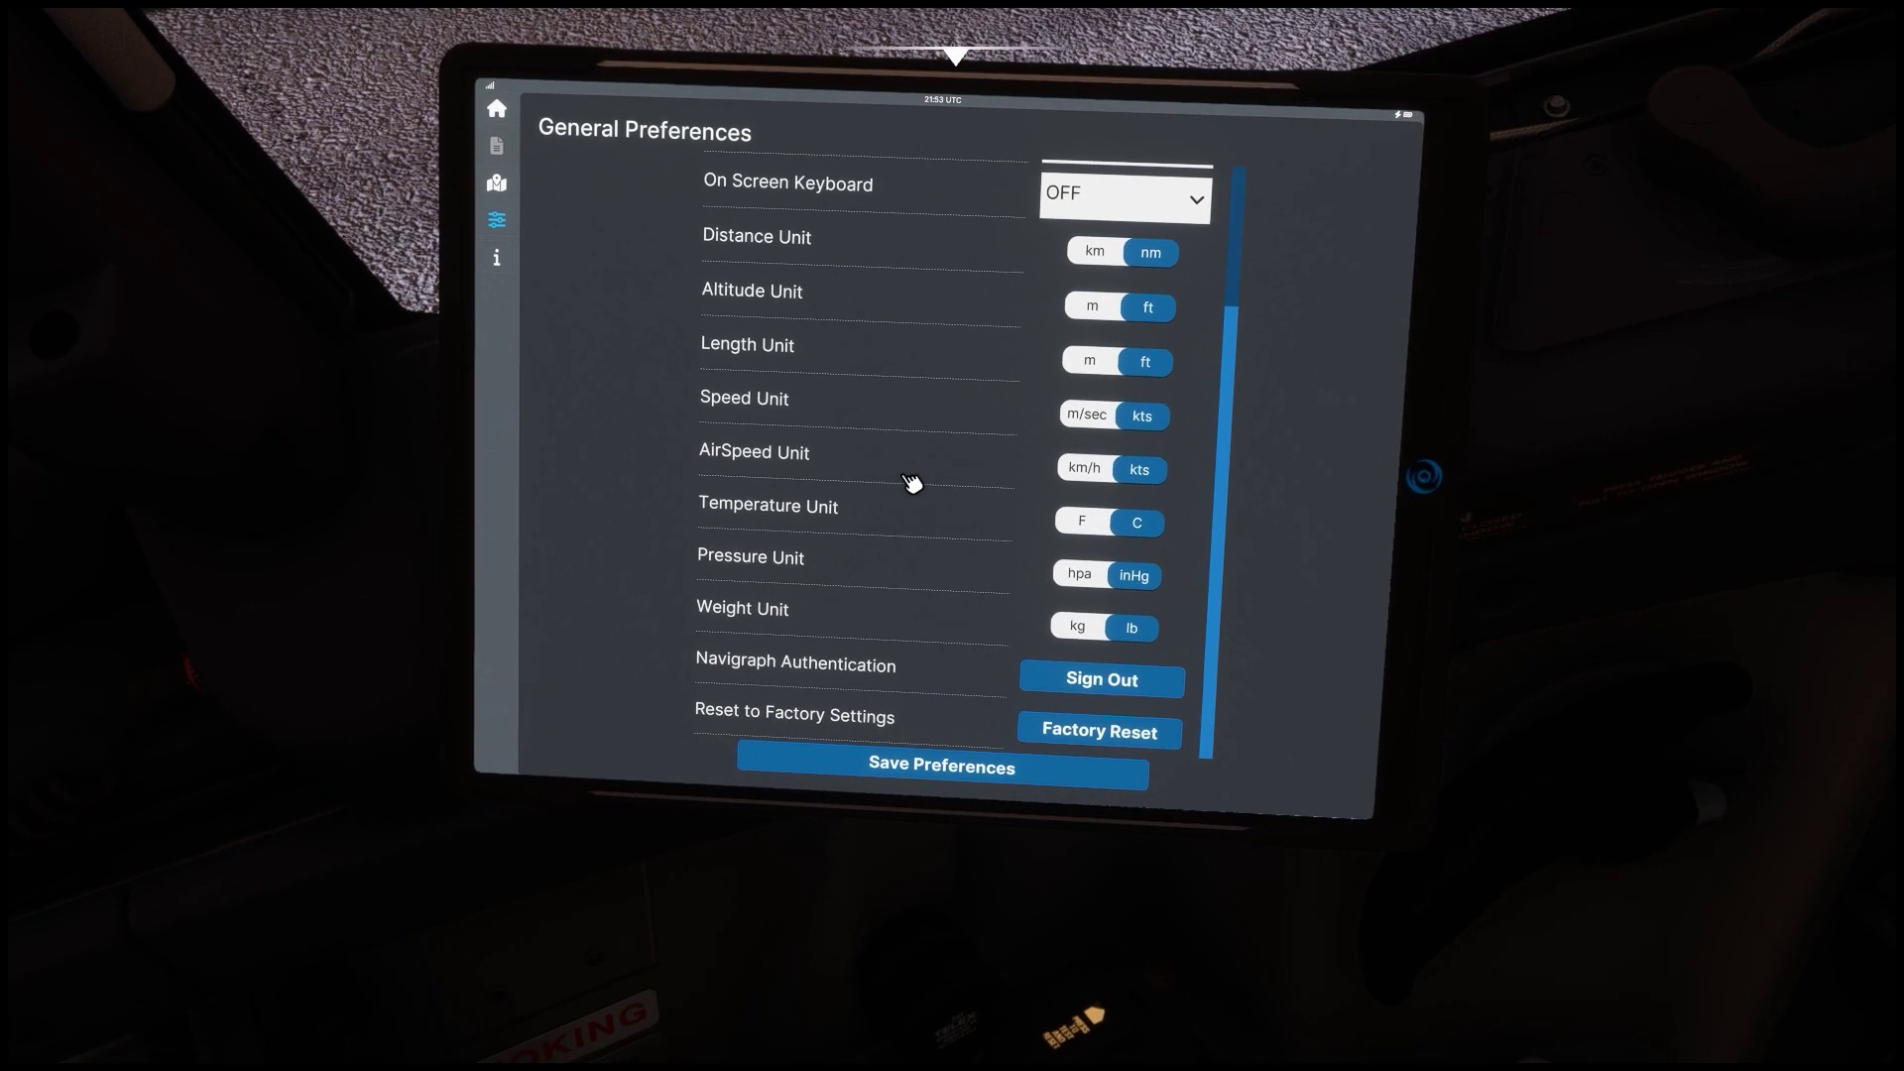
{"action": "left_click_drag", "start_coordinate": [1260, 318], "coordinate": [1279, 168]}
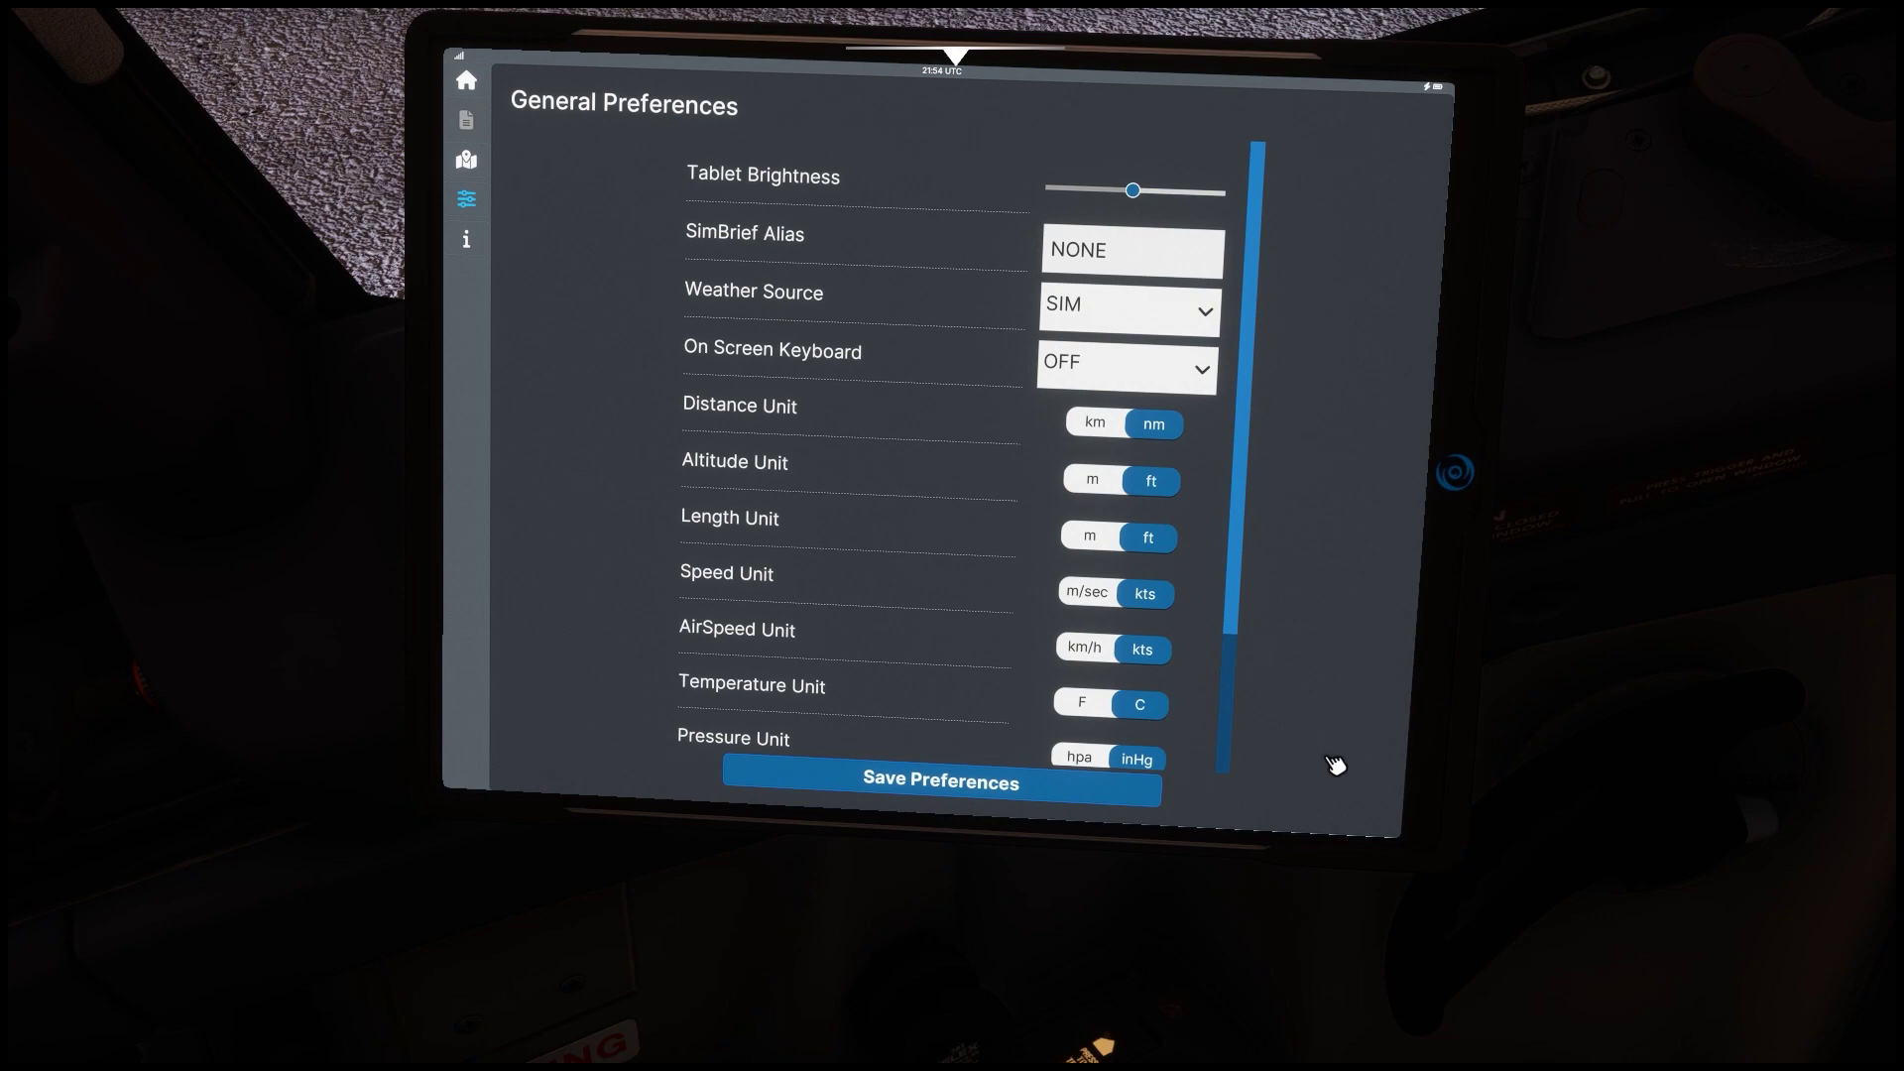
{"action": "scroll", "coordinate": [1535, 833], "scroll_direction": "down", "scroll_amount": 3}
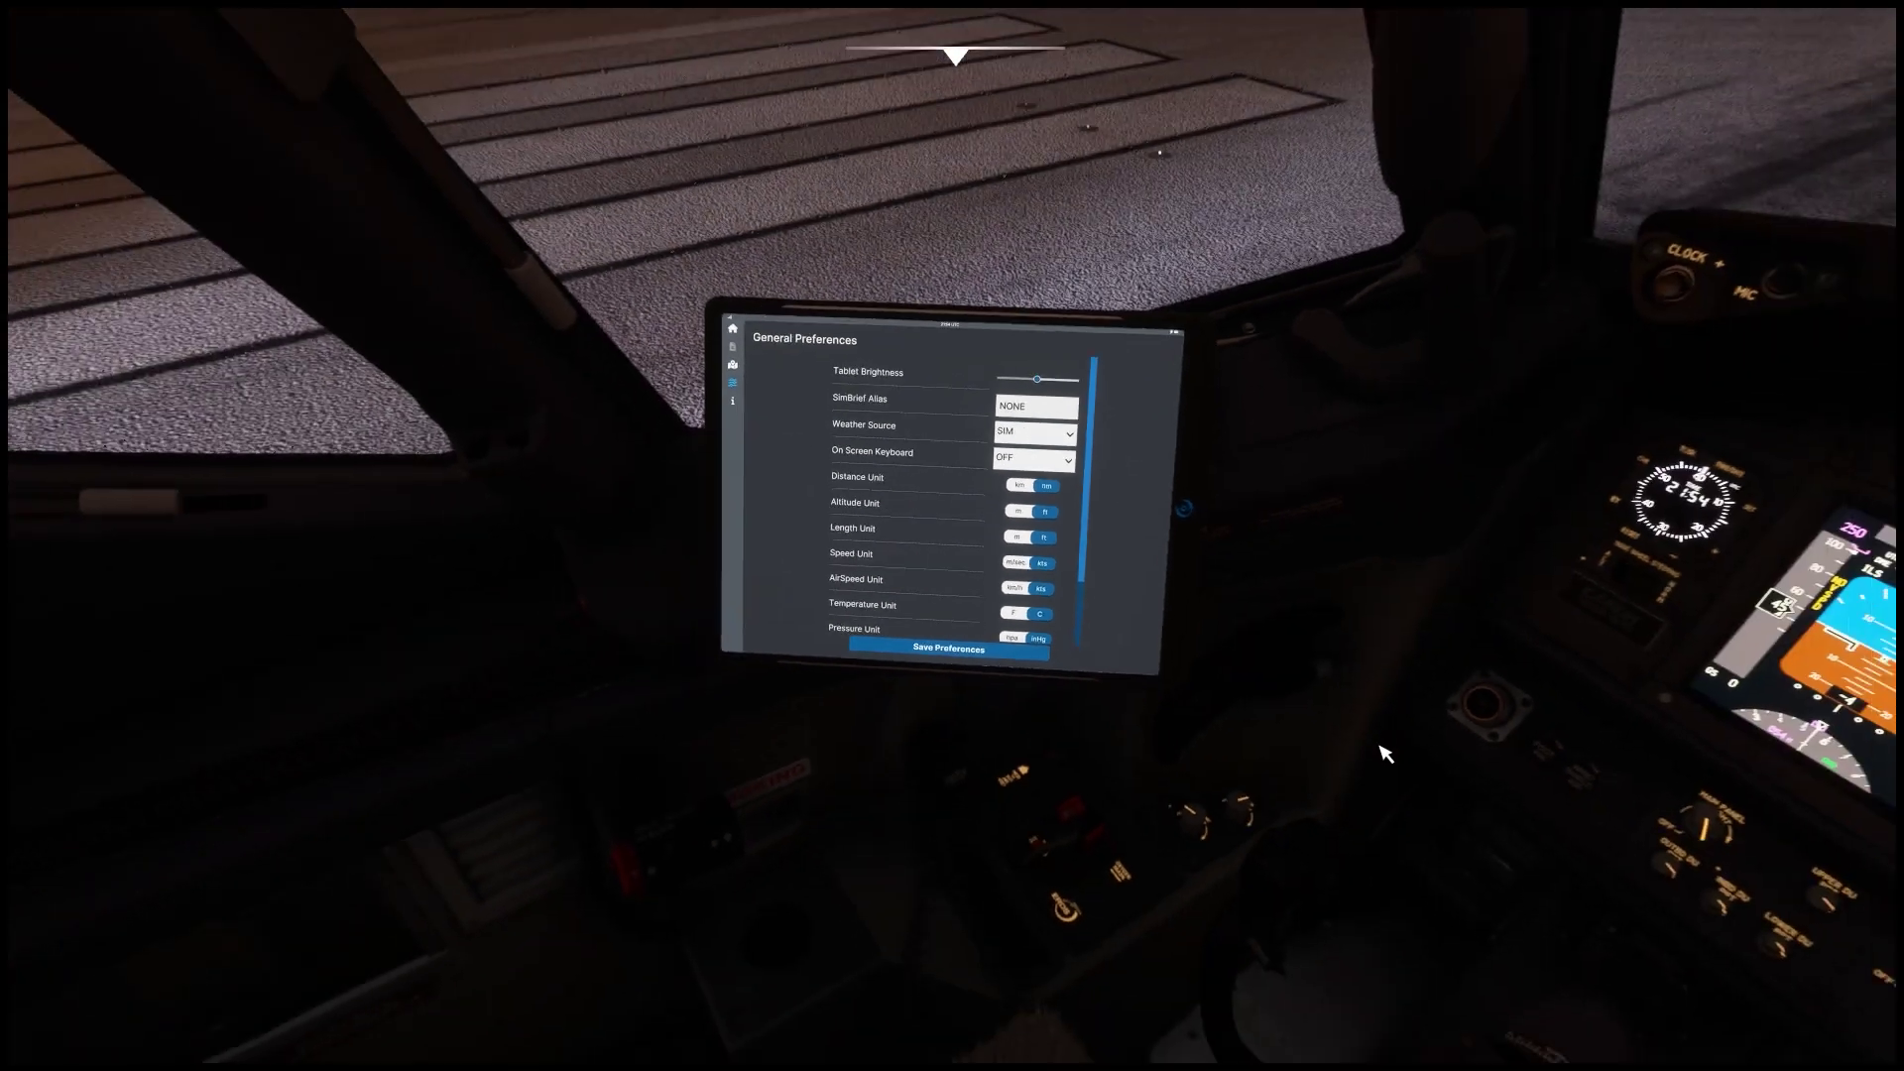
- Reset the camera to the tablet, then view and dismiss the version information
{"action": "key", "text": "ctrl+space"}
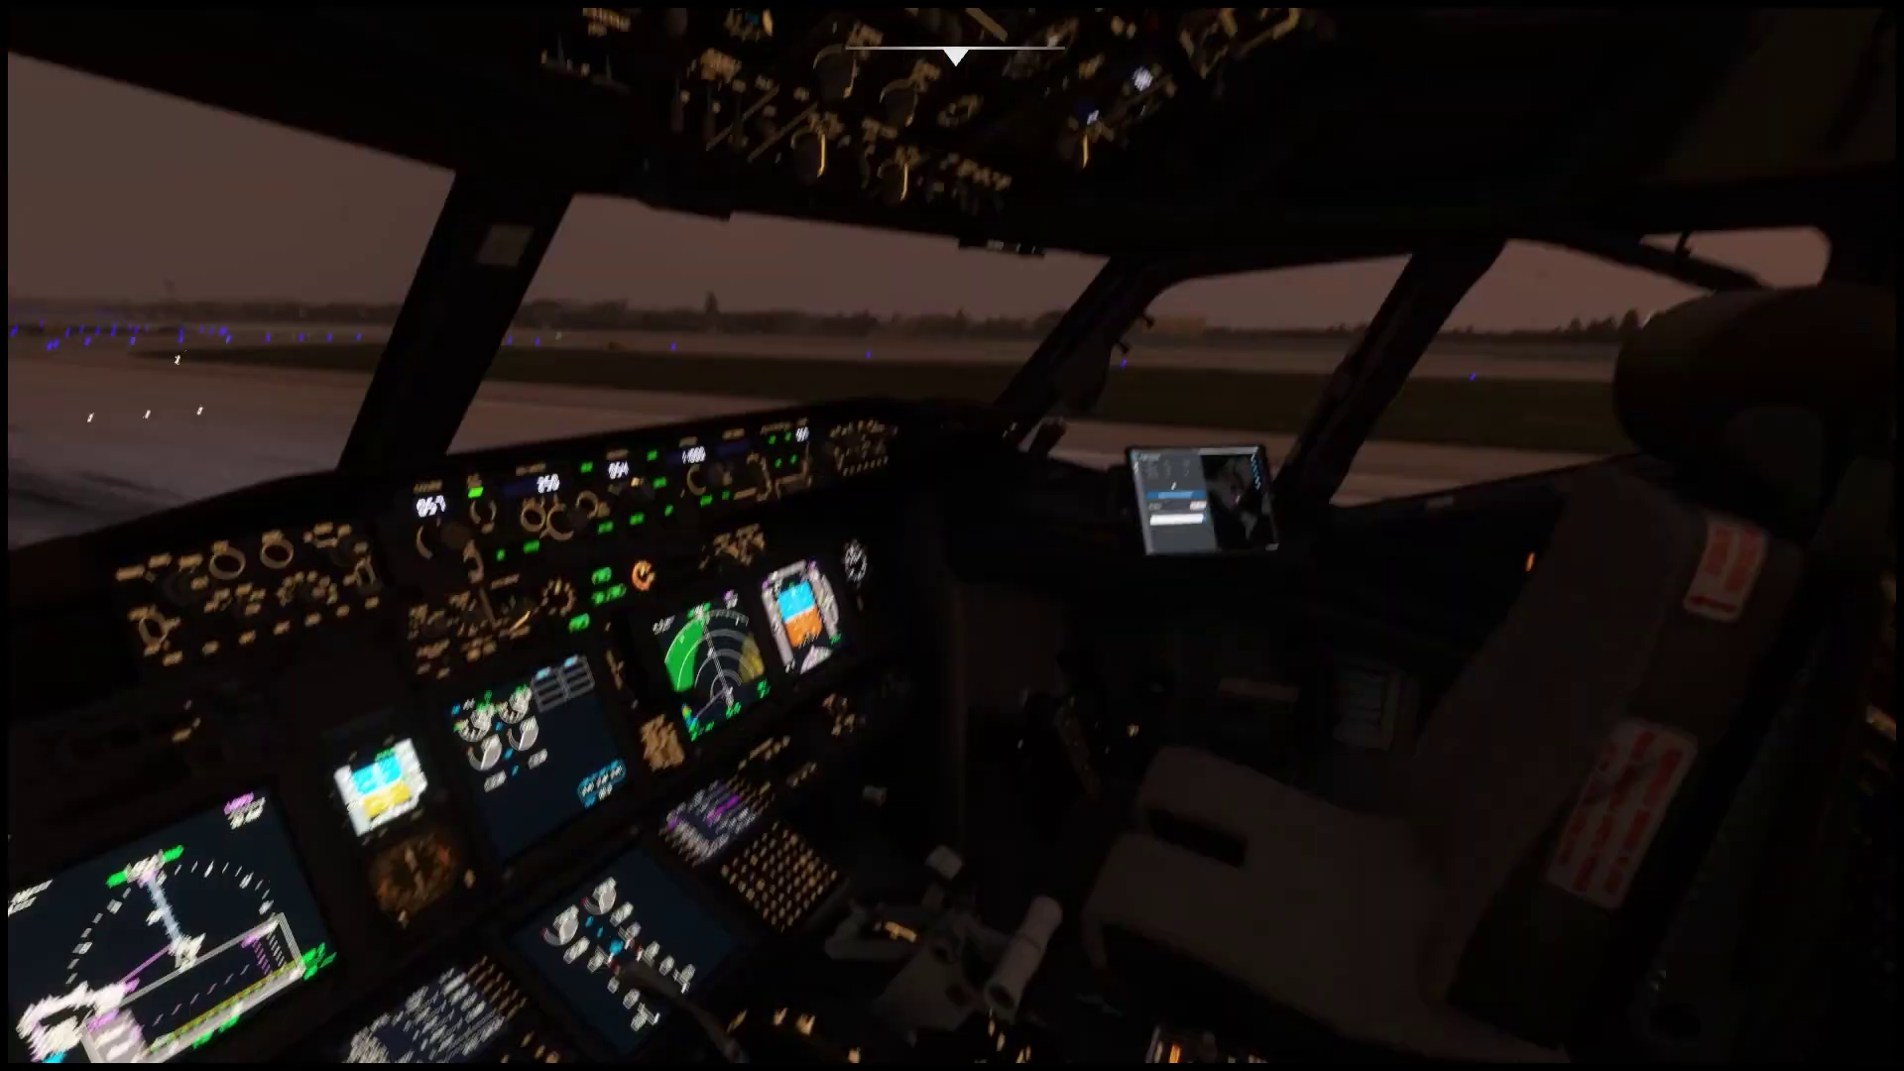
{"action": "key", "text": "alt+1"}
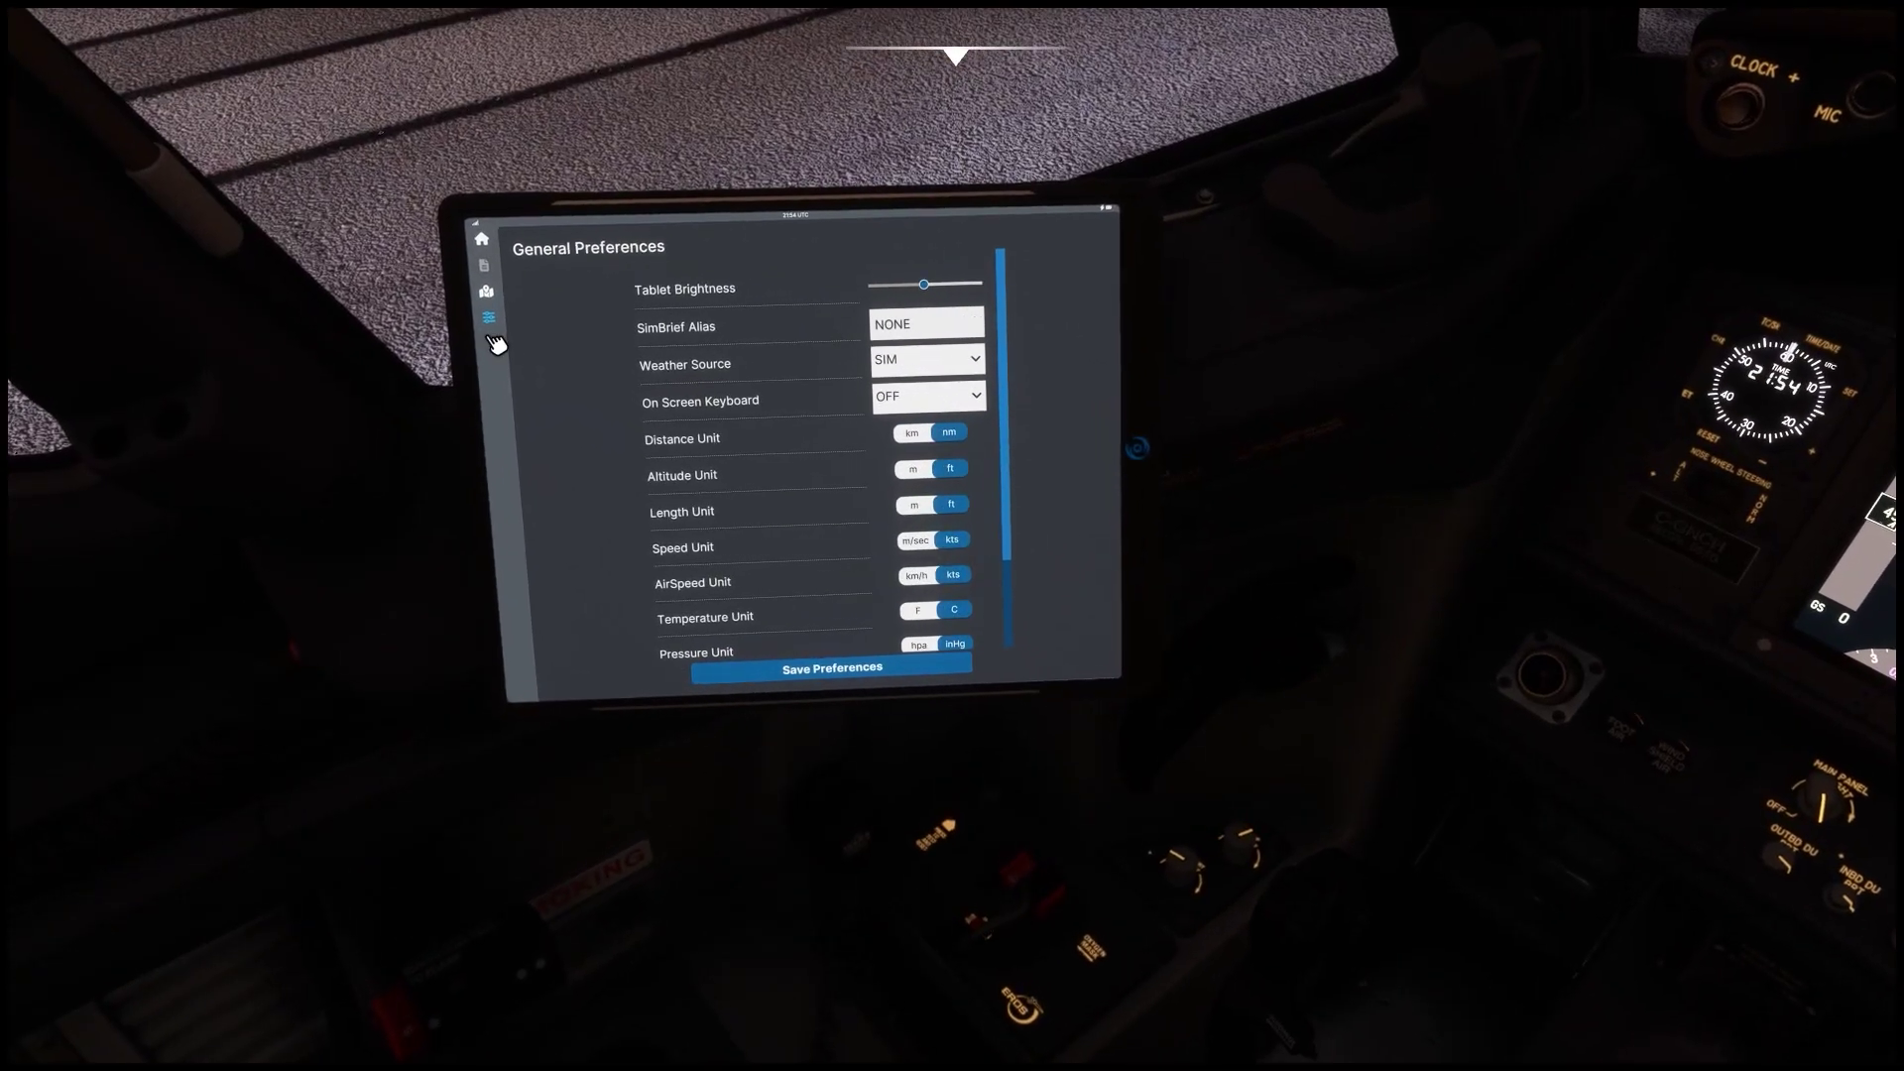
{"action": "left_click", "coordinate": [501, 344]}
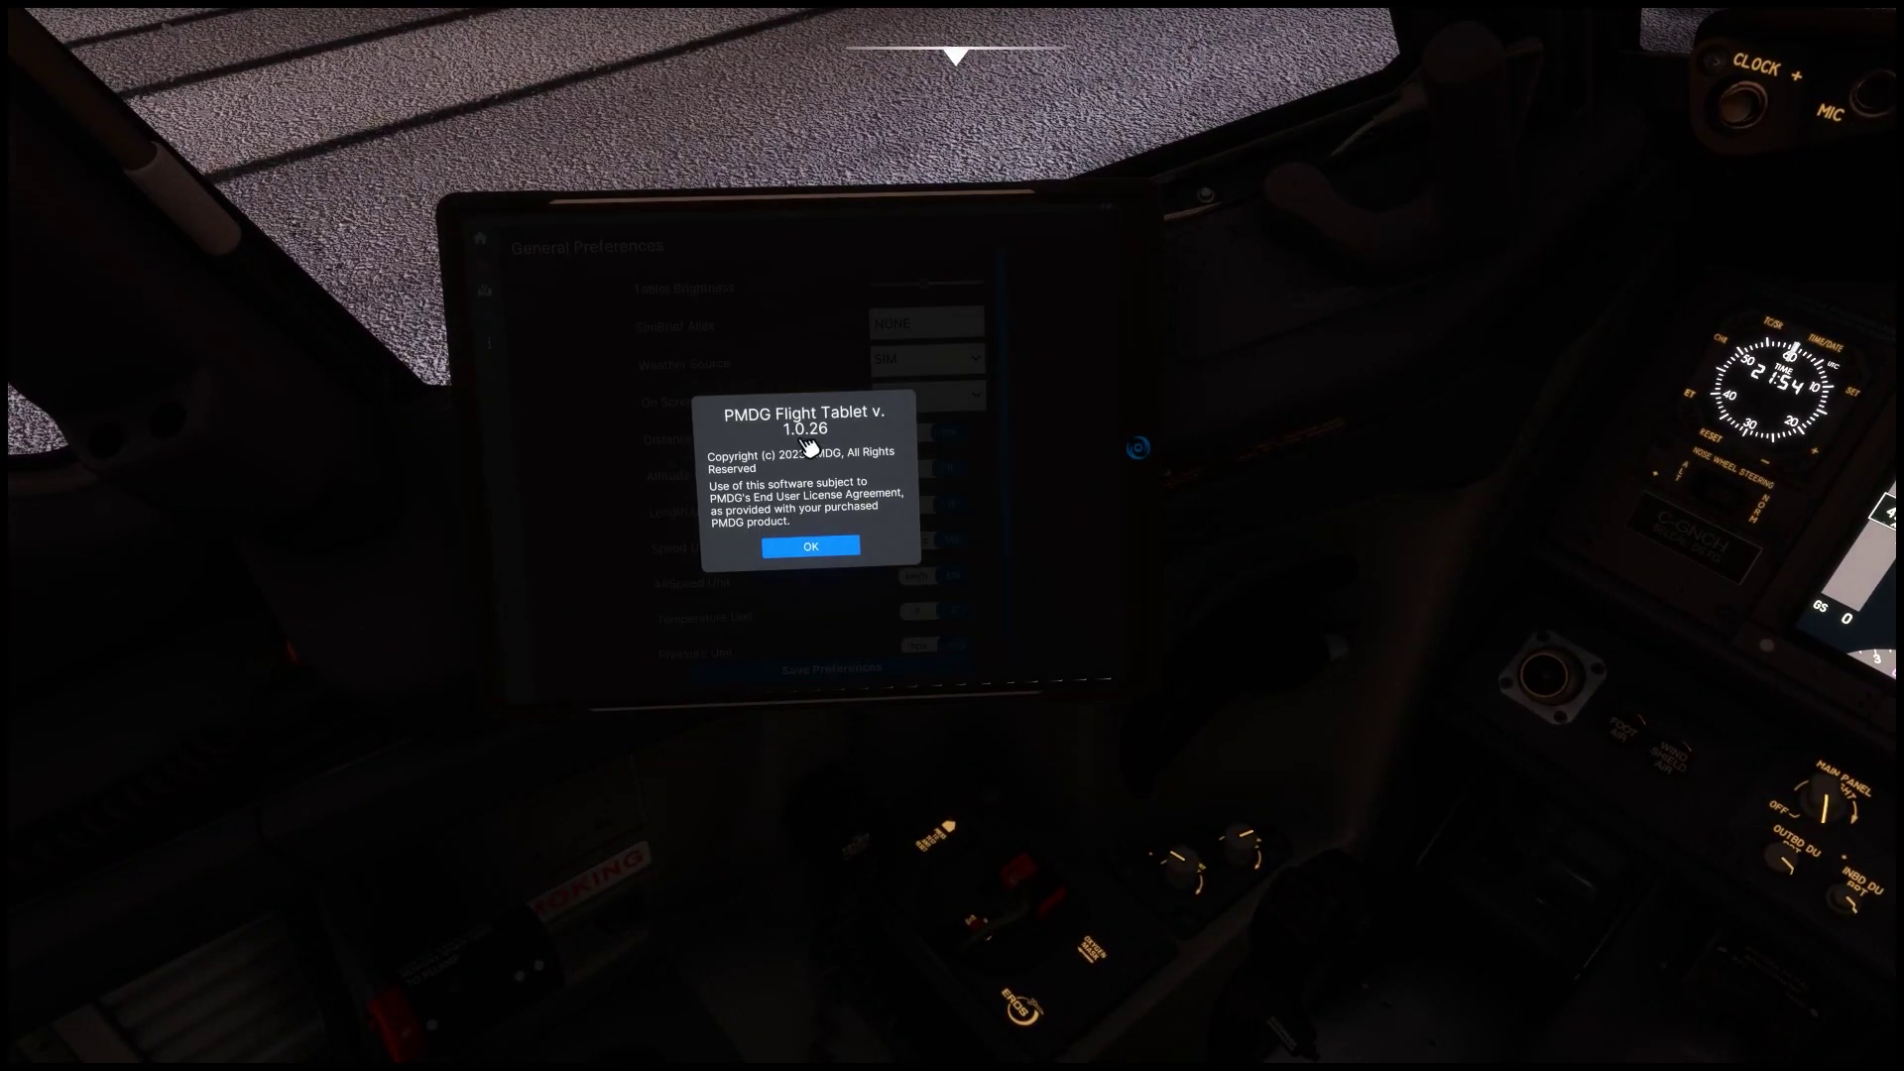
{"action": "left_click", "coordinate": [819, 547]}
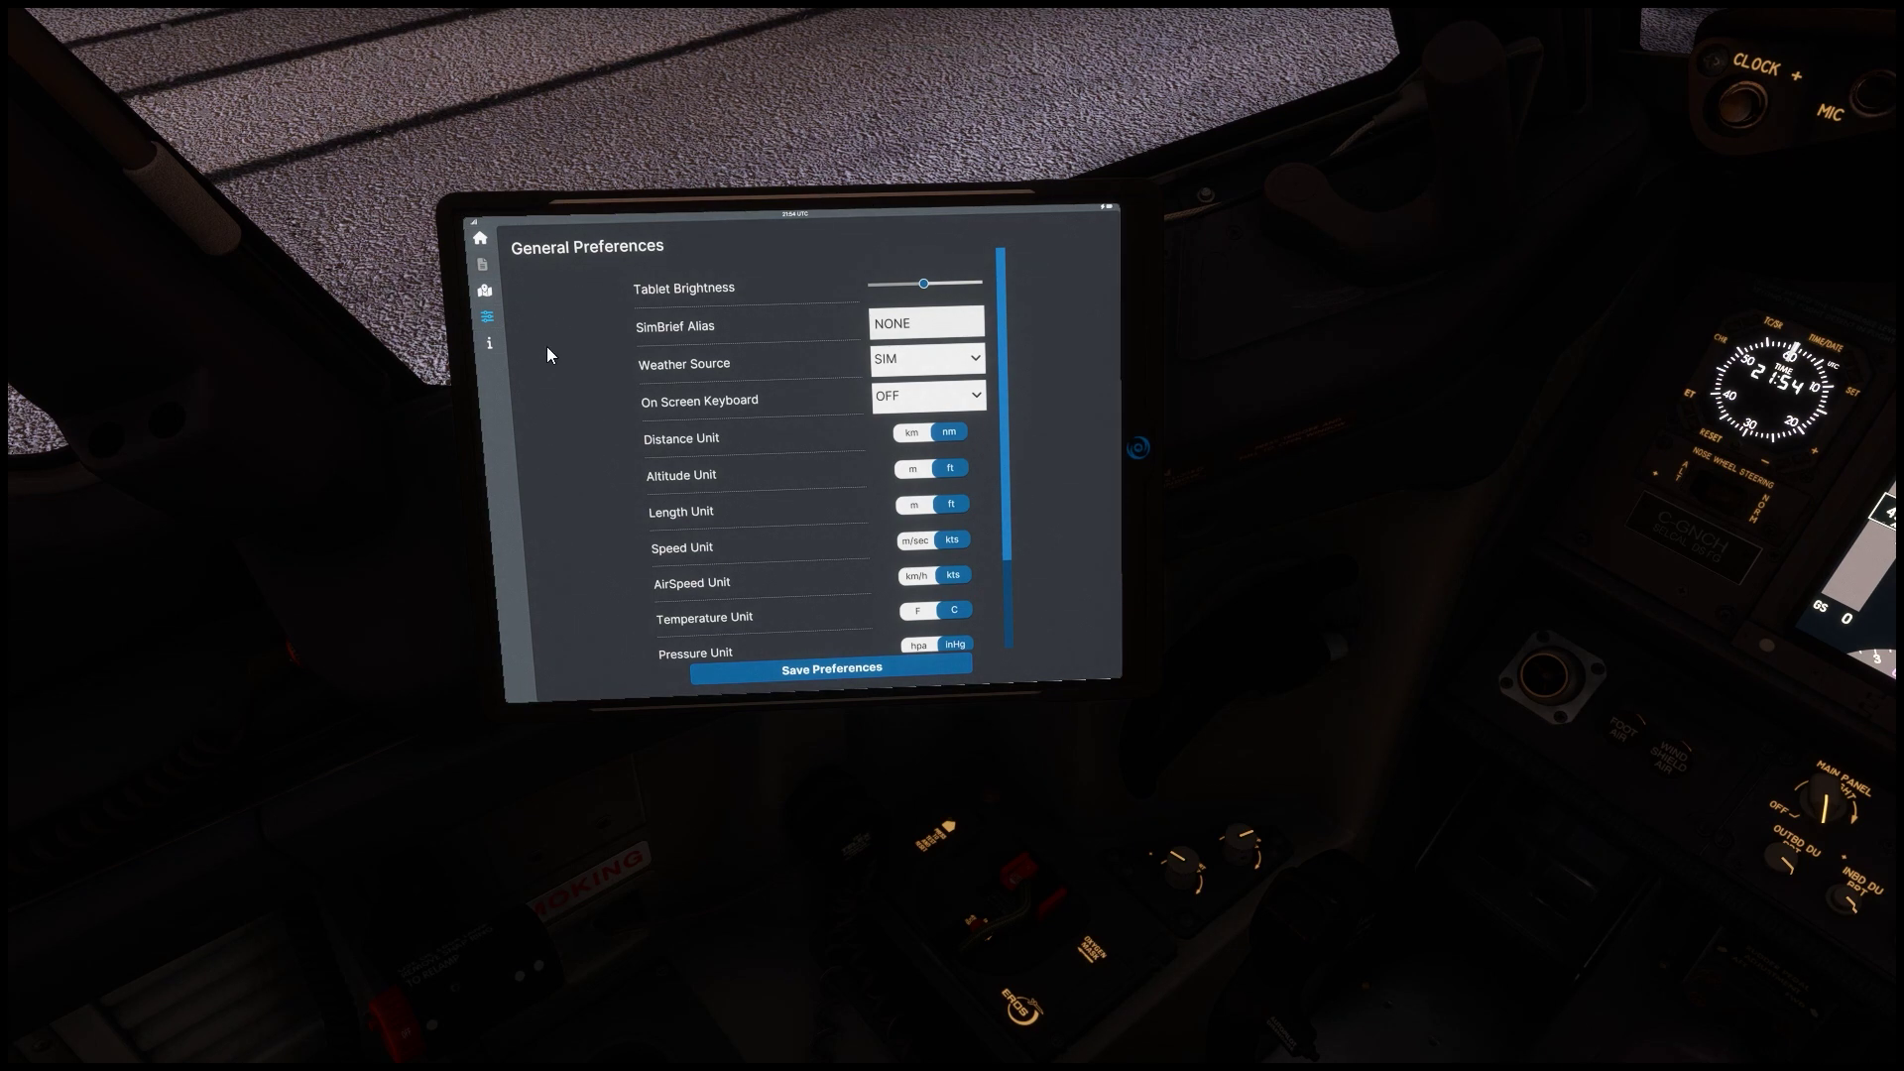
- In Navigraph Charts, open the CYYZ ILS RWY 05 approach chart
{"action": "left_click", "coordinate": [485, 291]}
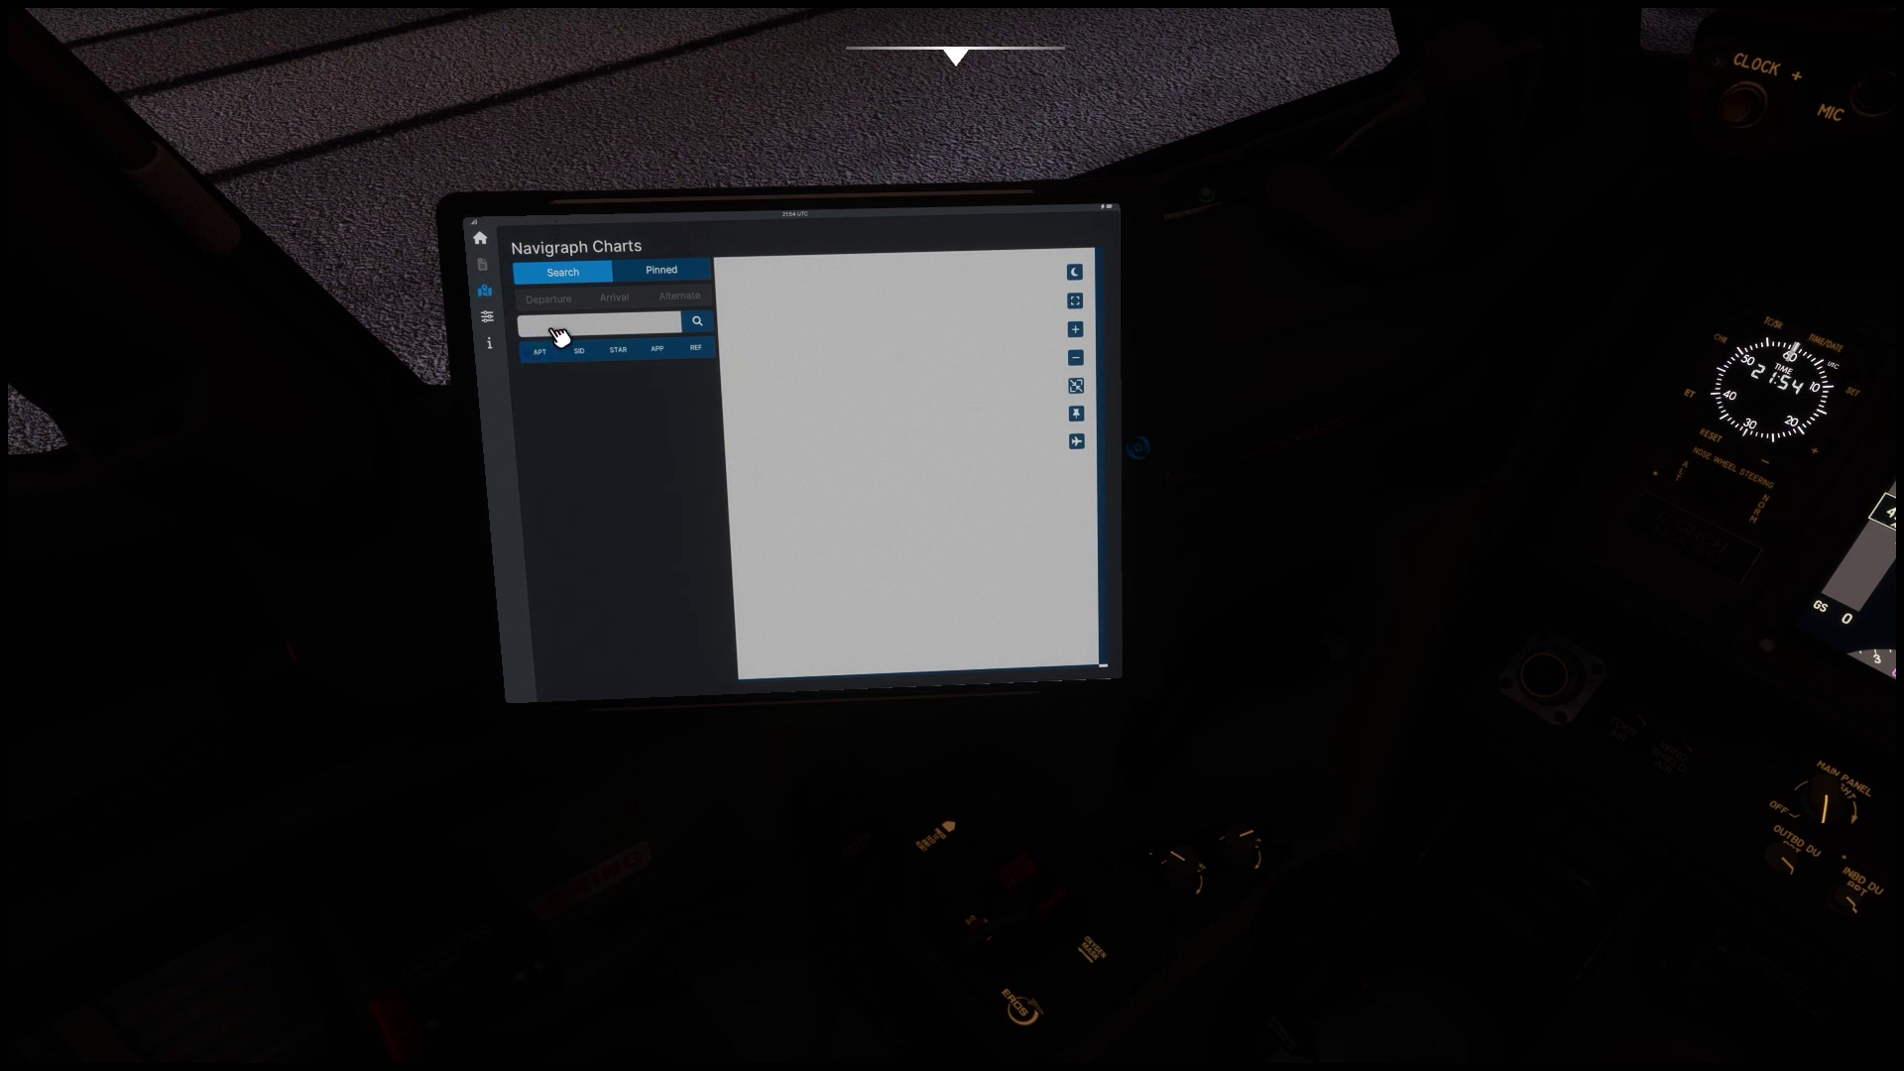
{"action": "type", "text": "CYY"}
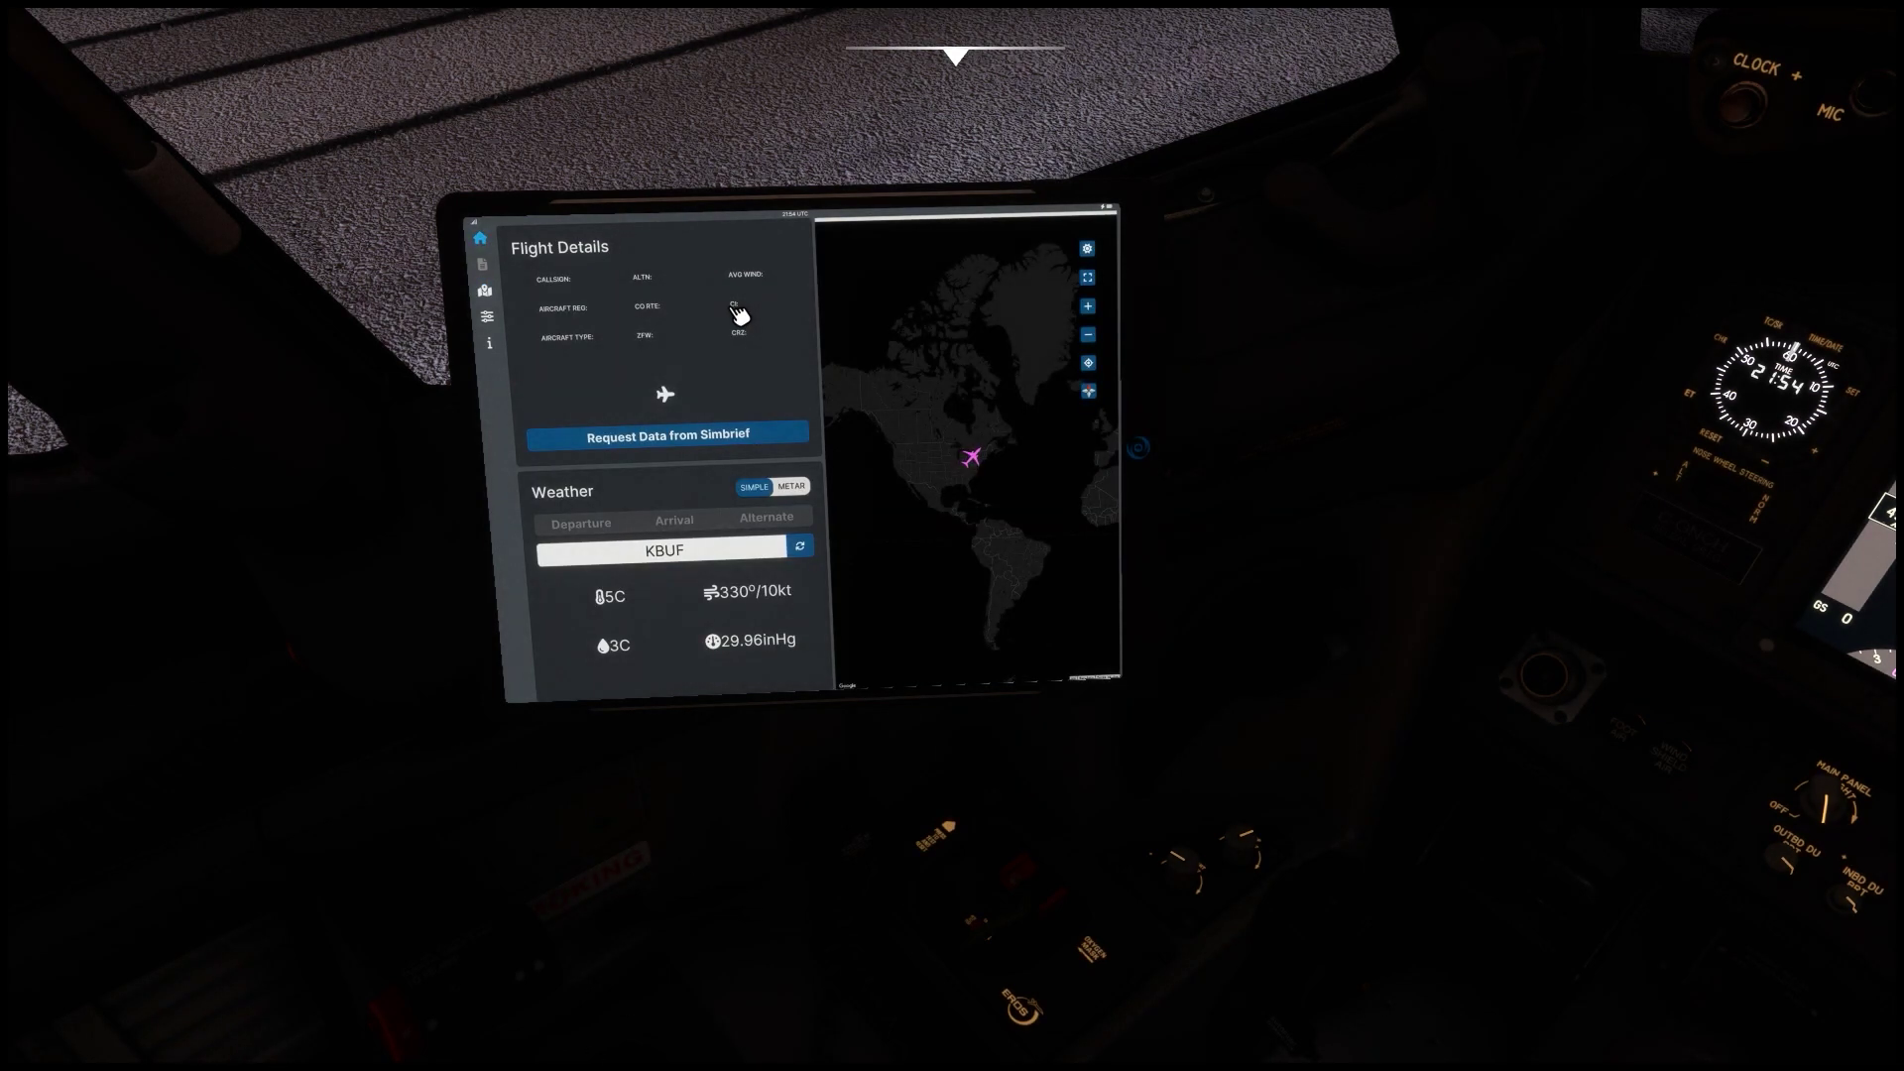
{"action": "left_click", "coordinate": [486, 291]}
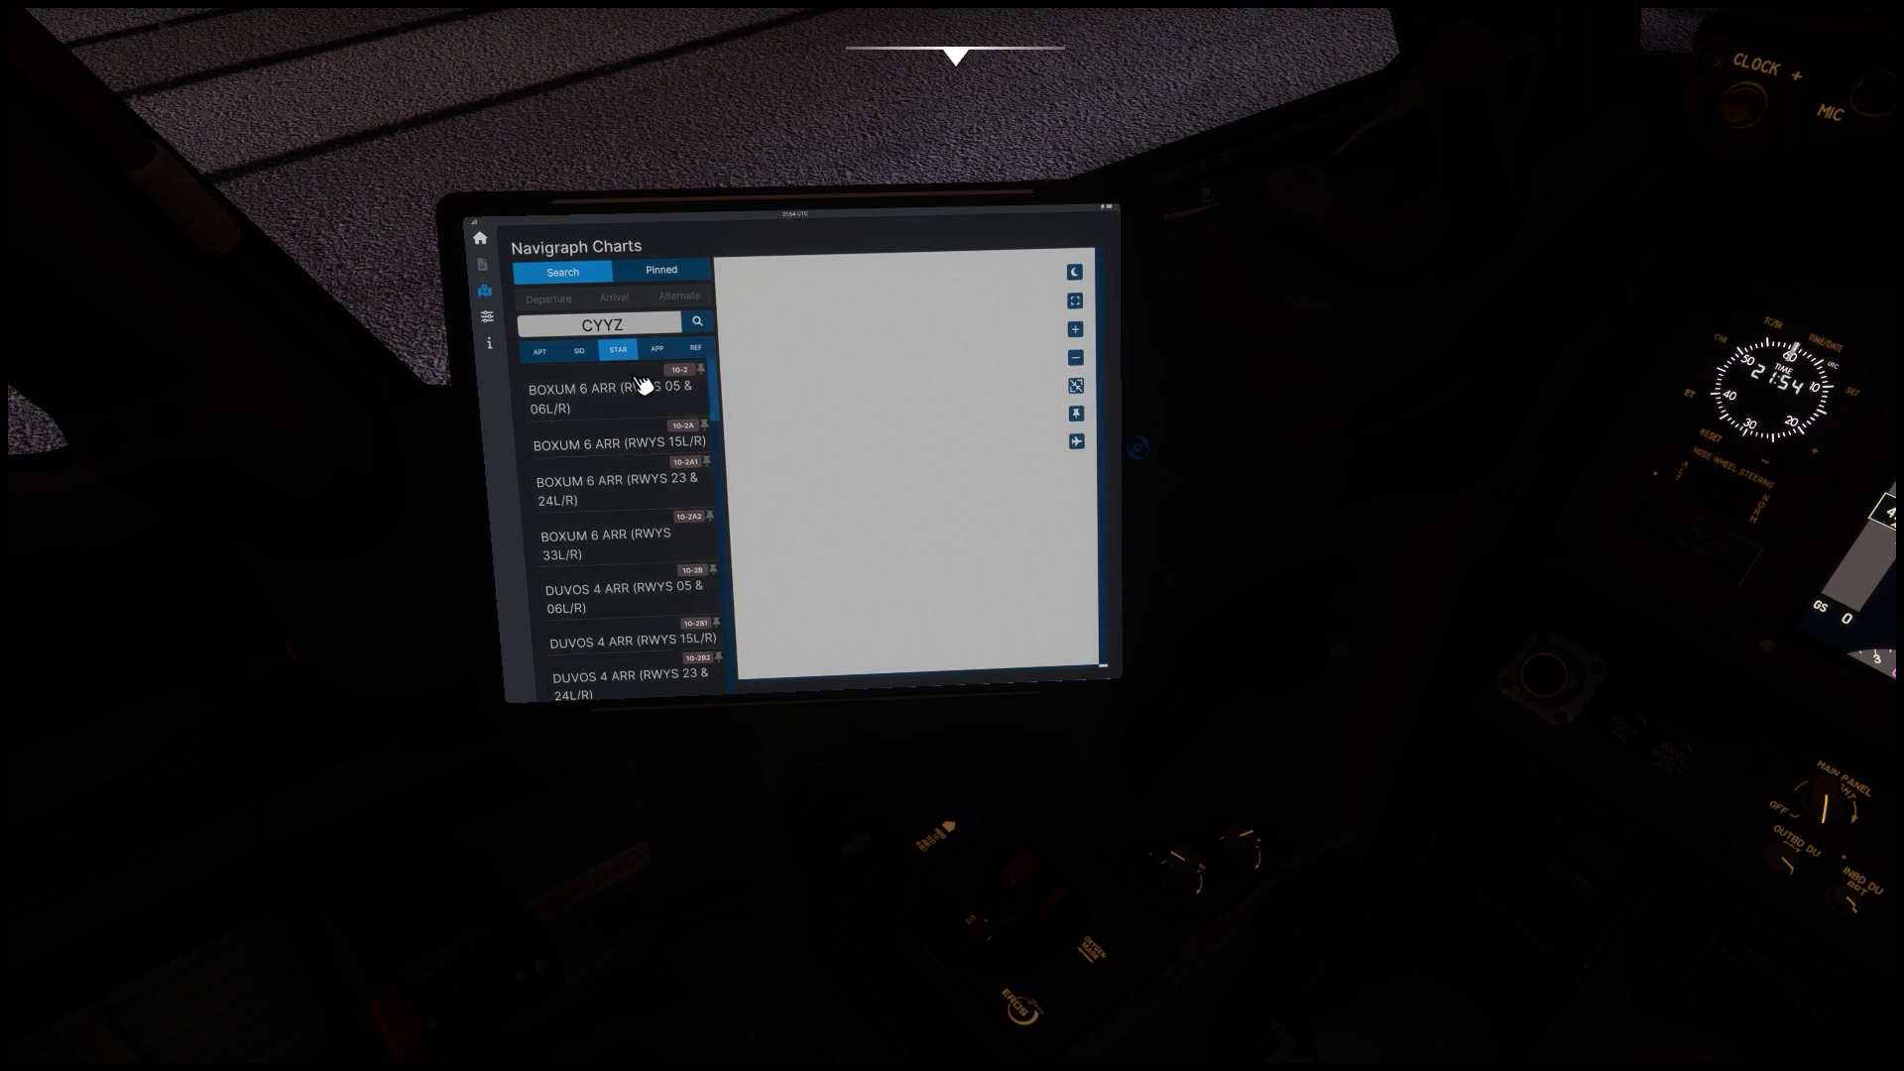
{"action": "left_click", "coordinate": [540, 352]}
{"action": "left_click", "coordinate": [656, 350]}
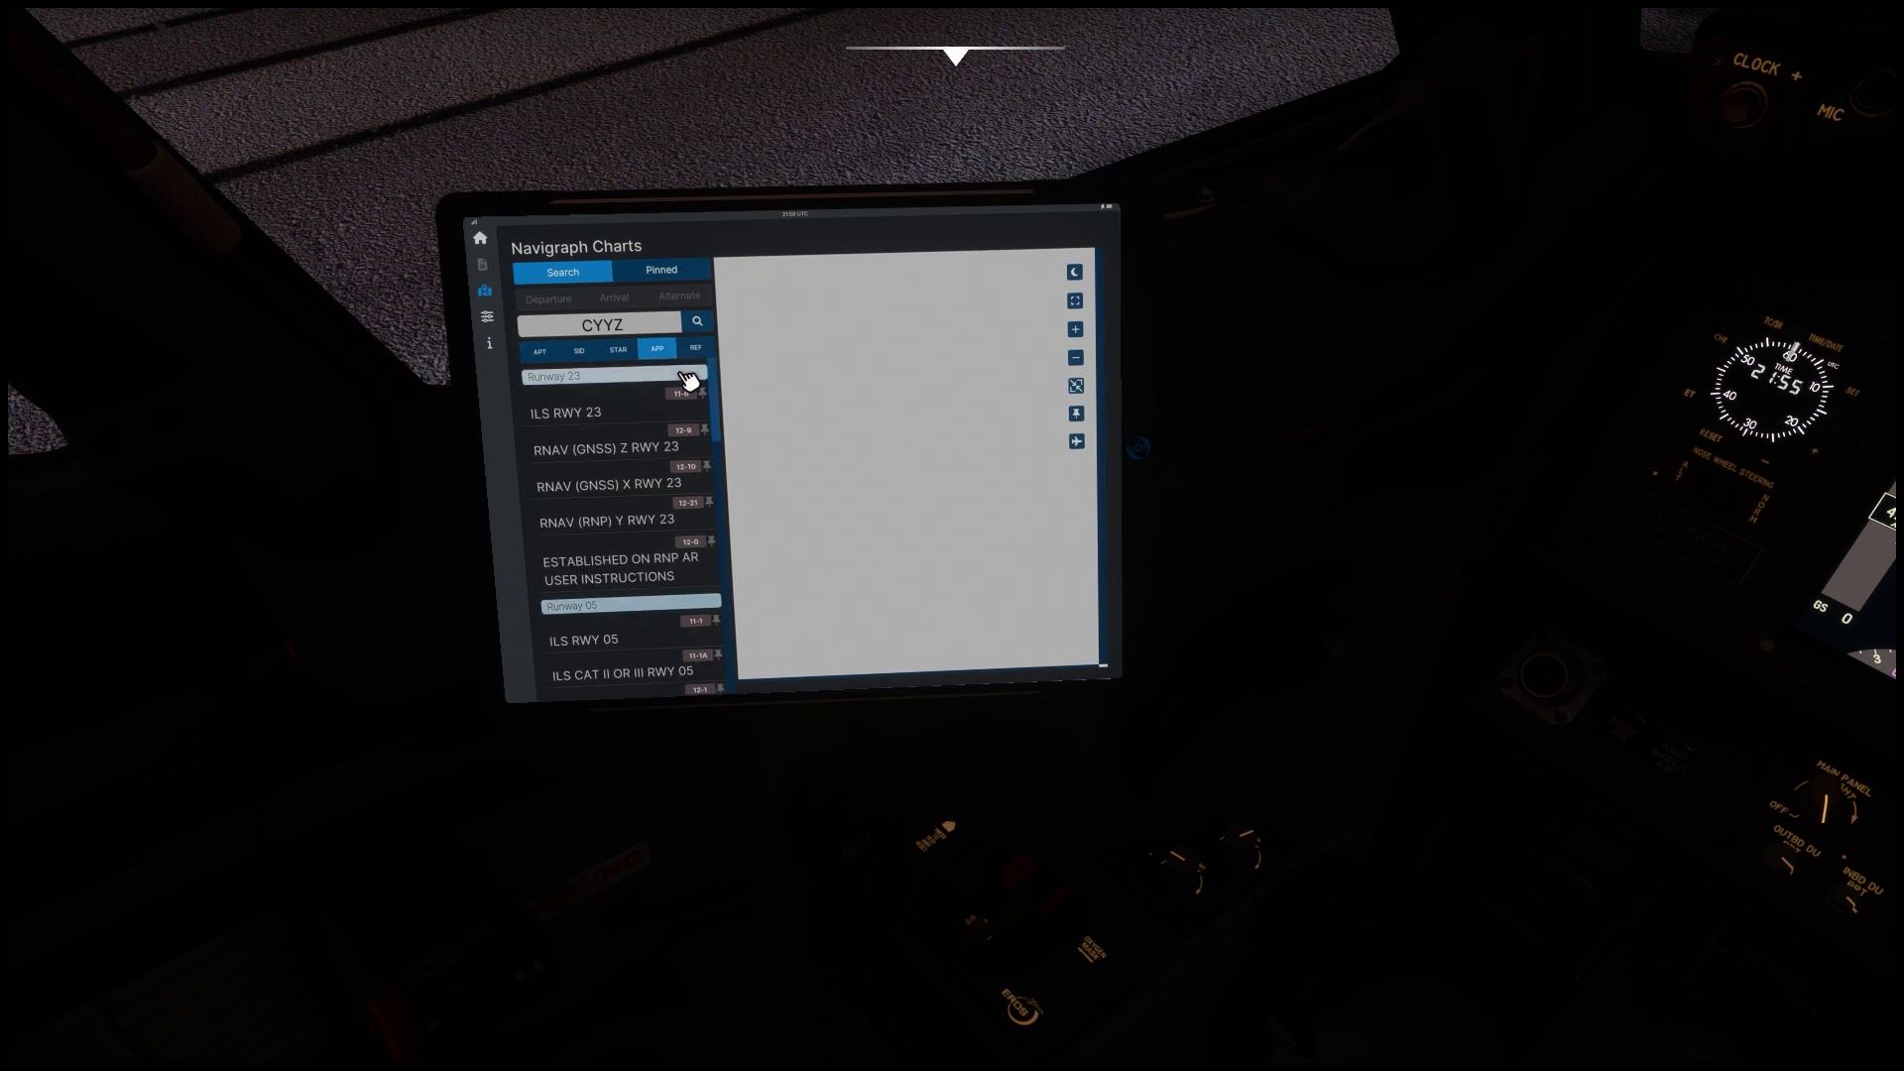
{"action": "scroll", "coordinate": [728, 396], "scroll_direction": "down", "scroll_amount": 1}
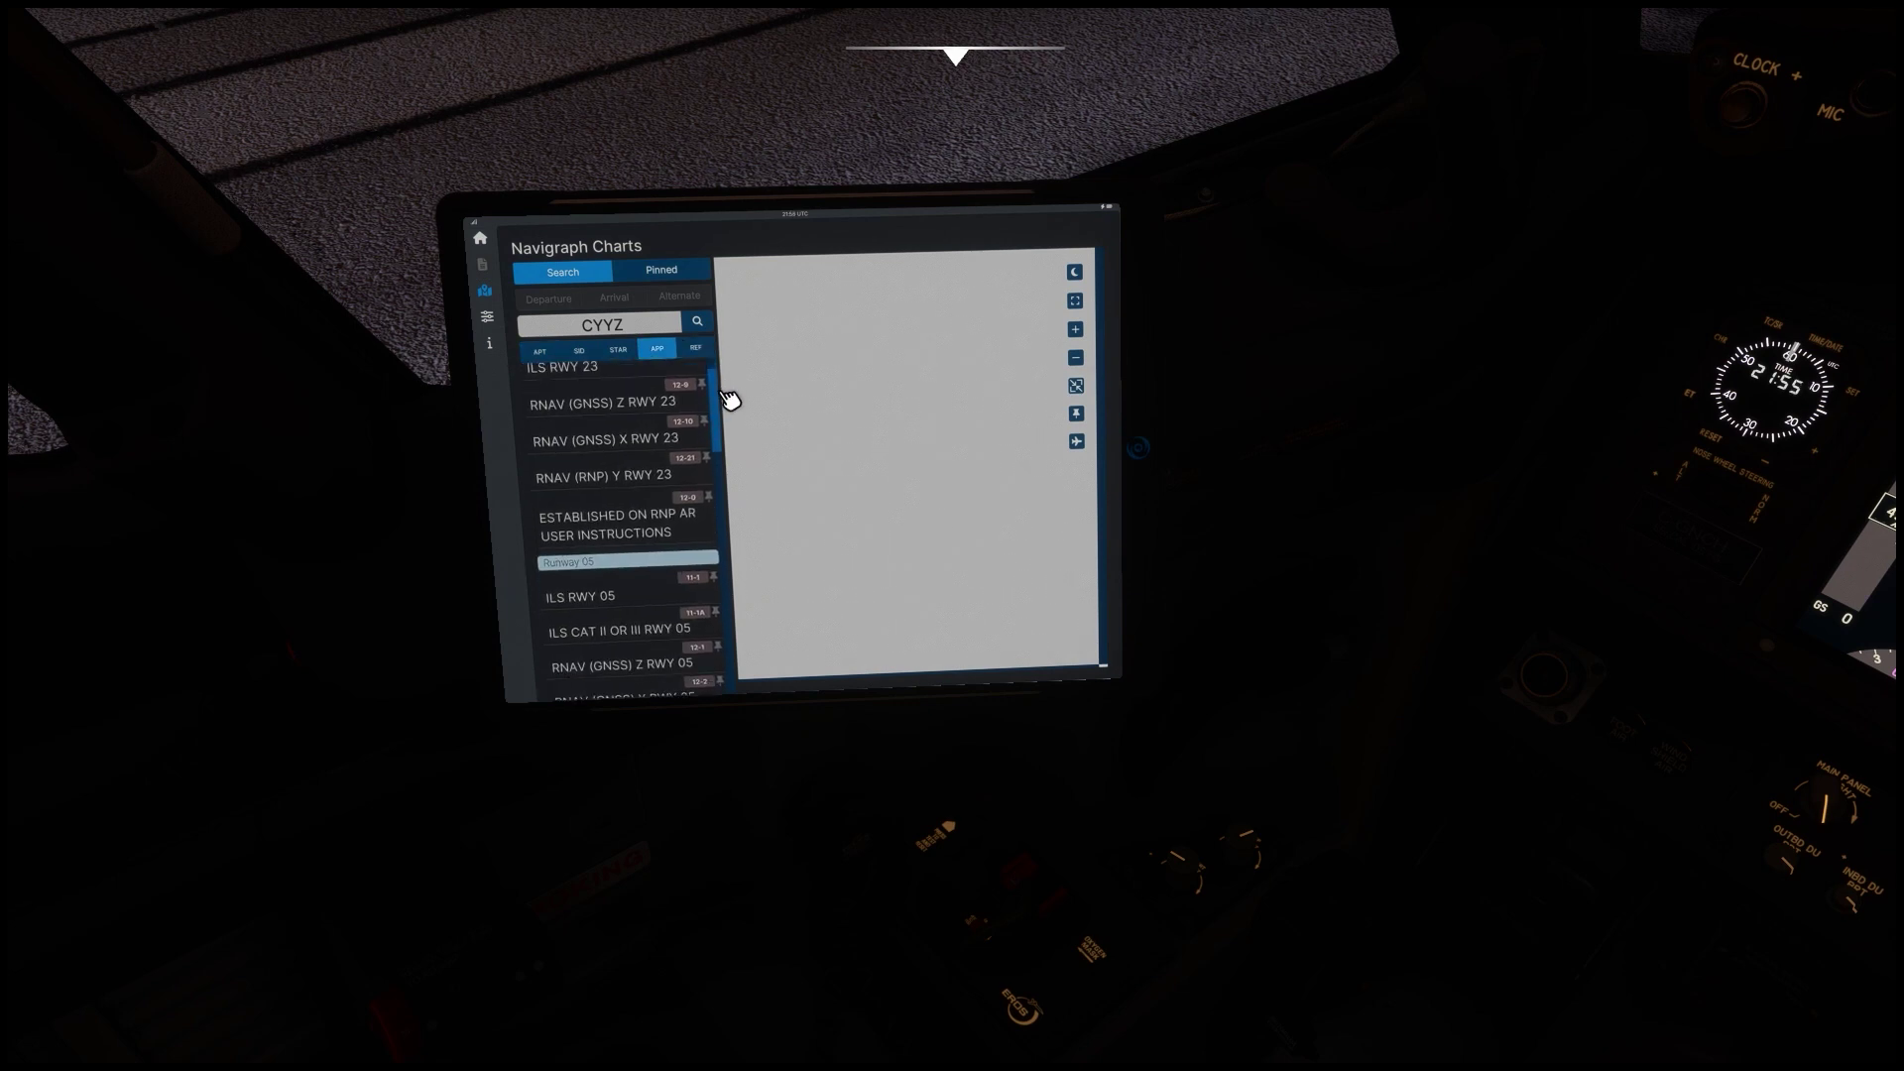
{"action": "scroll", "coordinate": [721, 396], "scroll_direction": "down", "scroll_amount": 3}
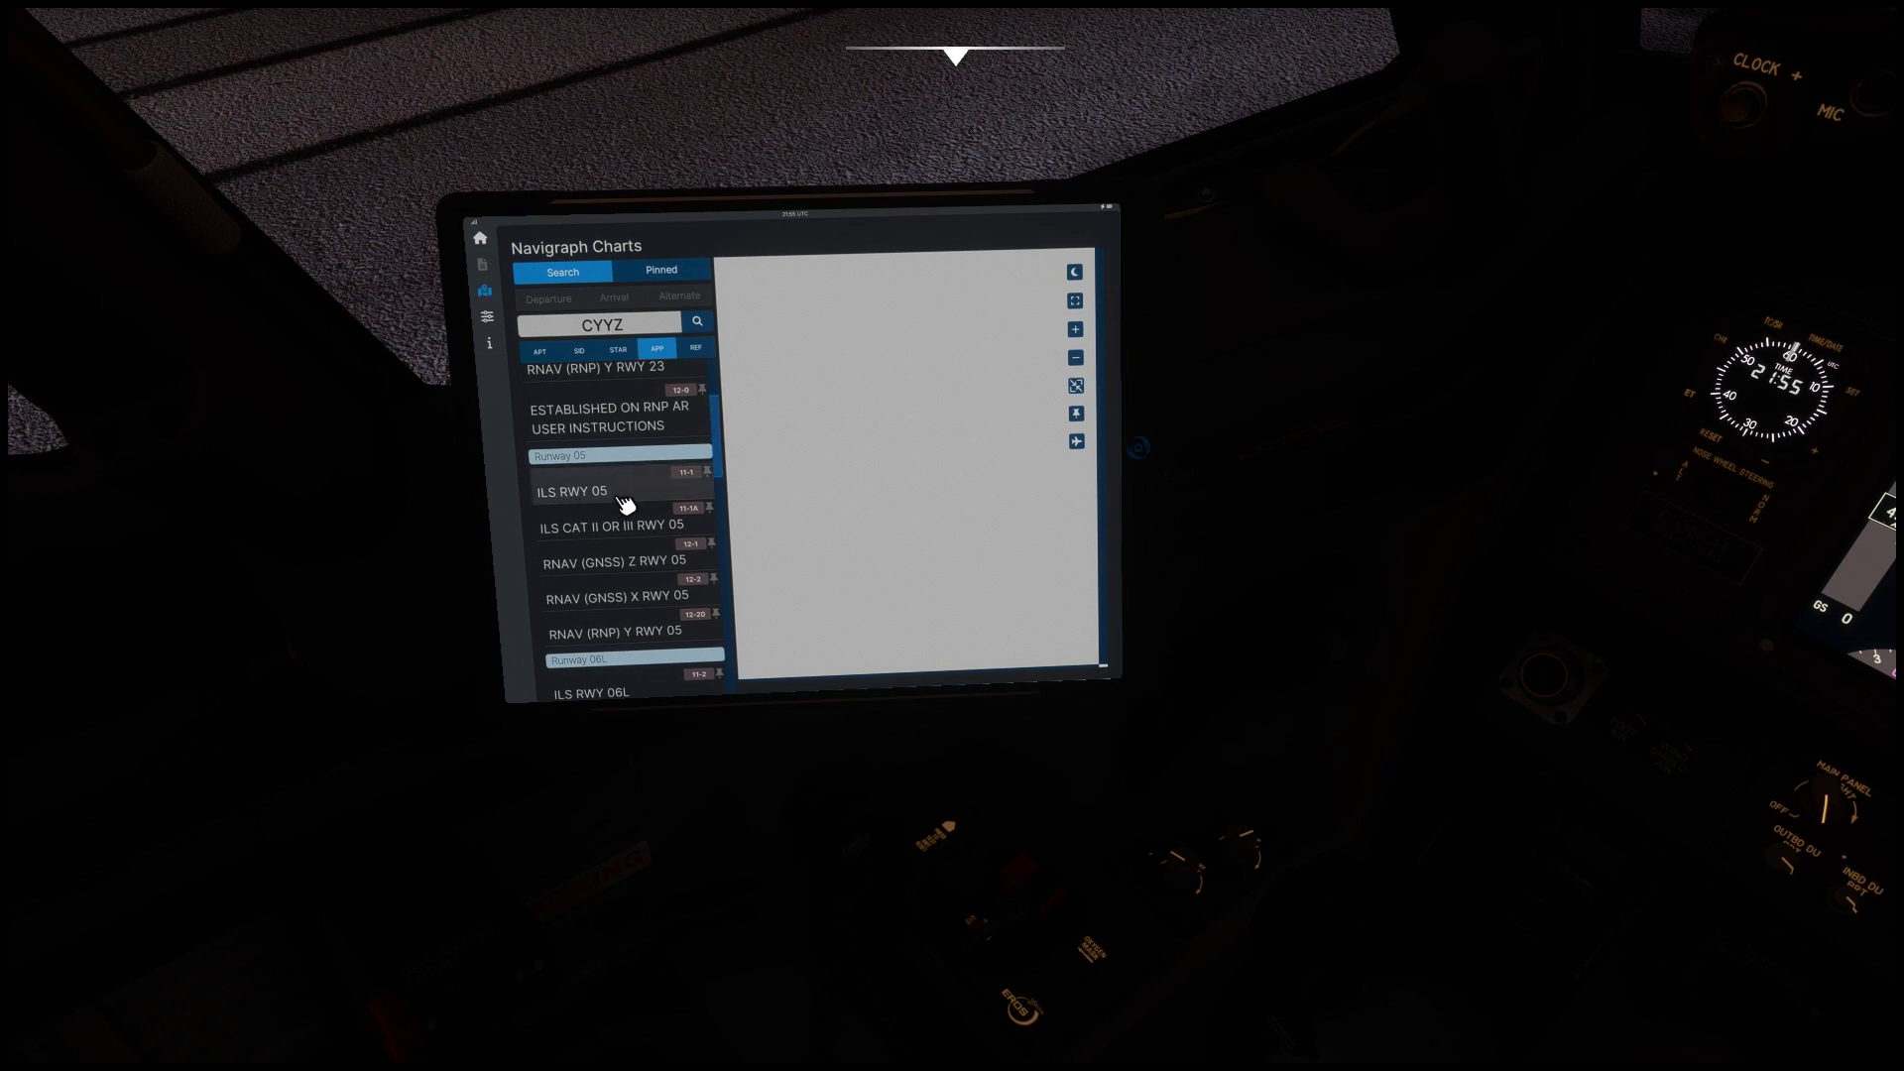
{"action": "left_click", "coordinate": [624, 504]}
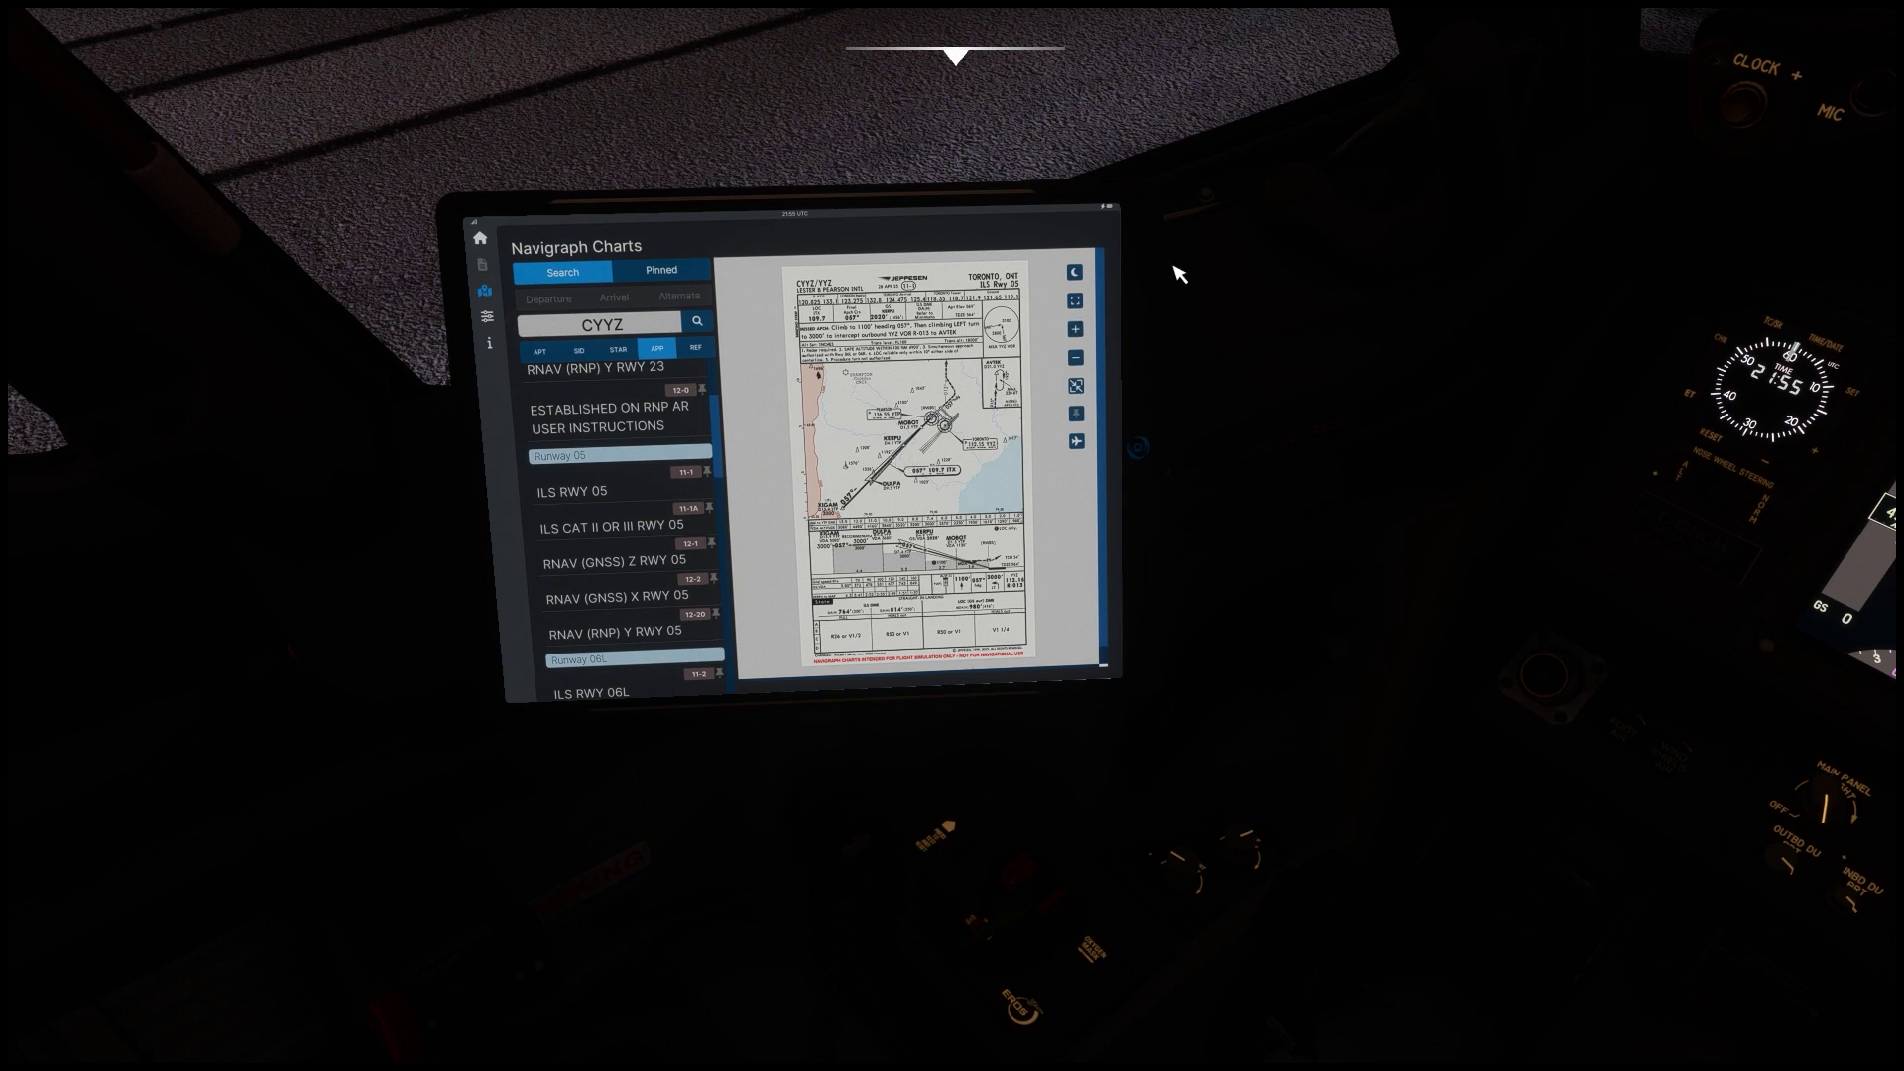
- Toggle night colours and full screen on the chart, then return to Flight Details
{"action": "left_click", "coordinate": [1076, 272]}
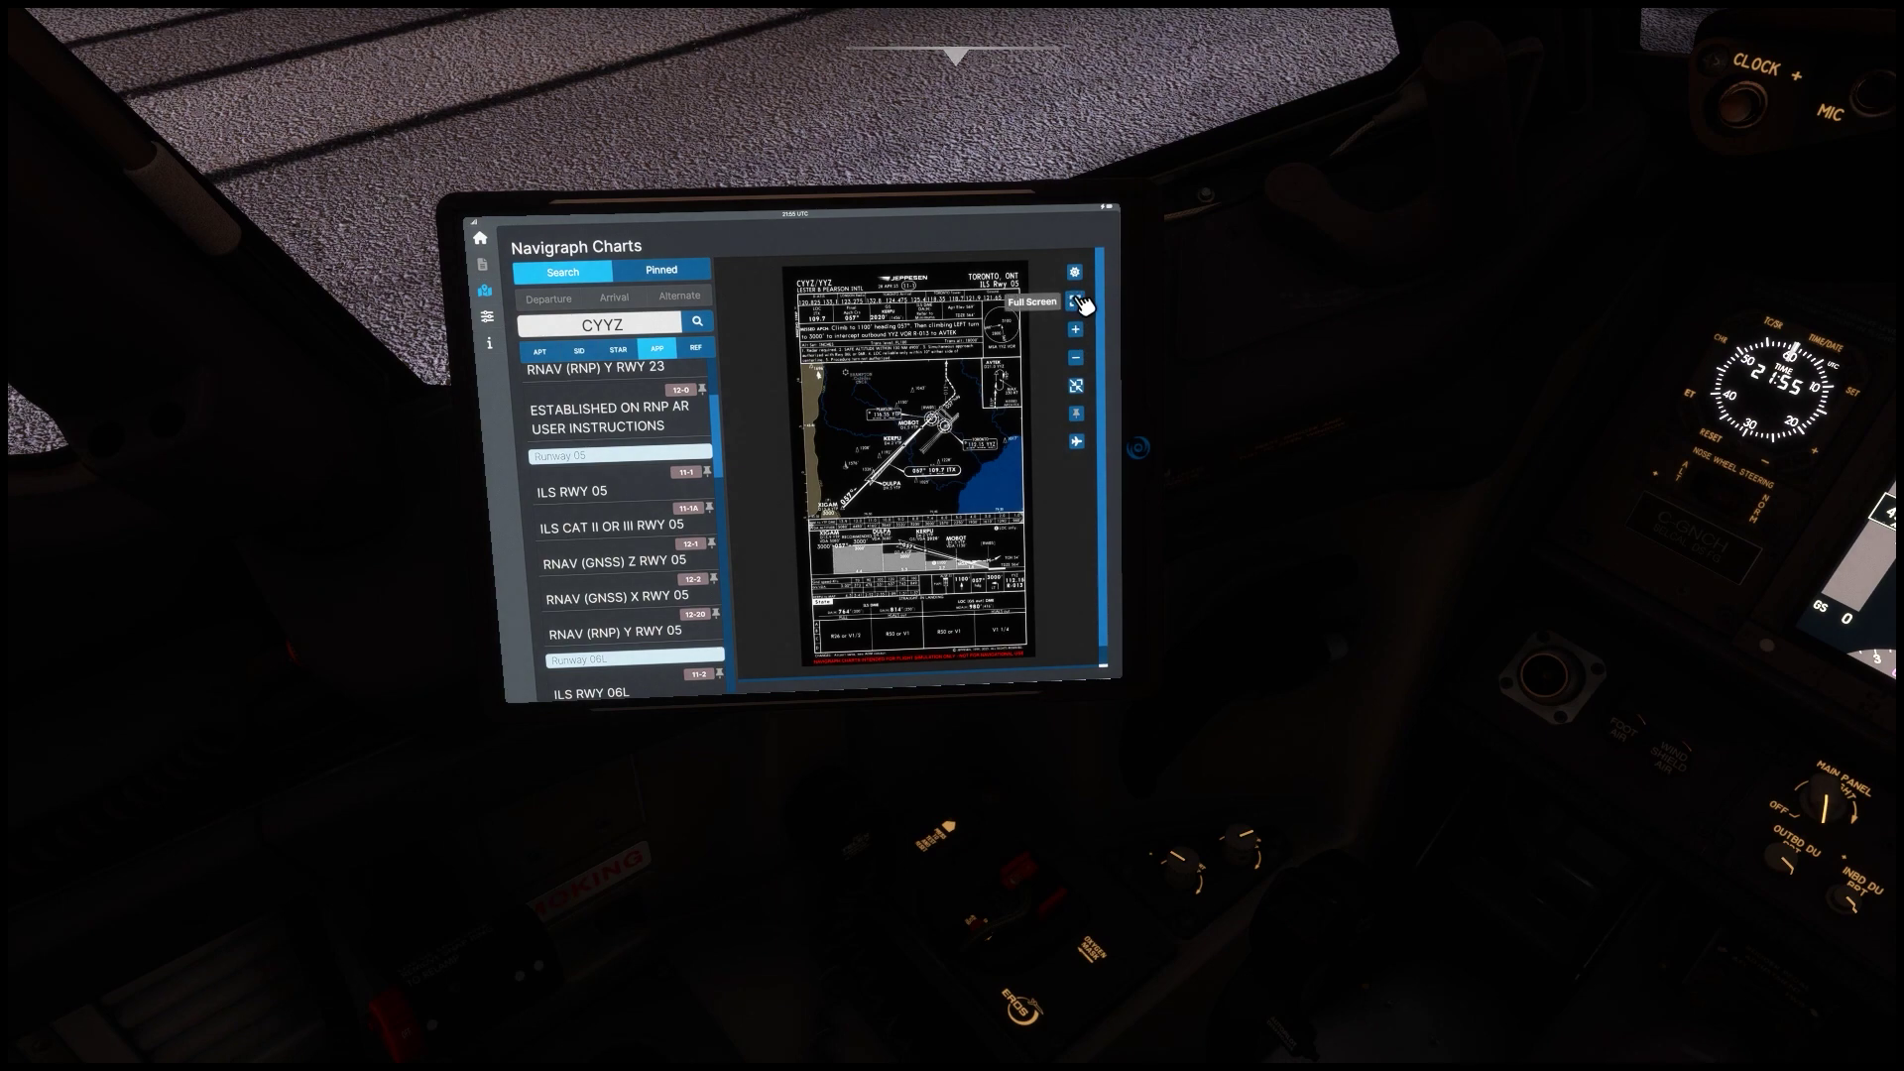
{"action": "left_click", "coordinate": [1078, 302]}
{"action": "left_click", "coordinate": [1097, 265]}
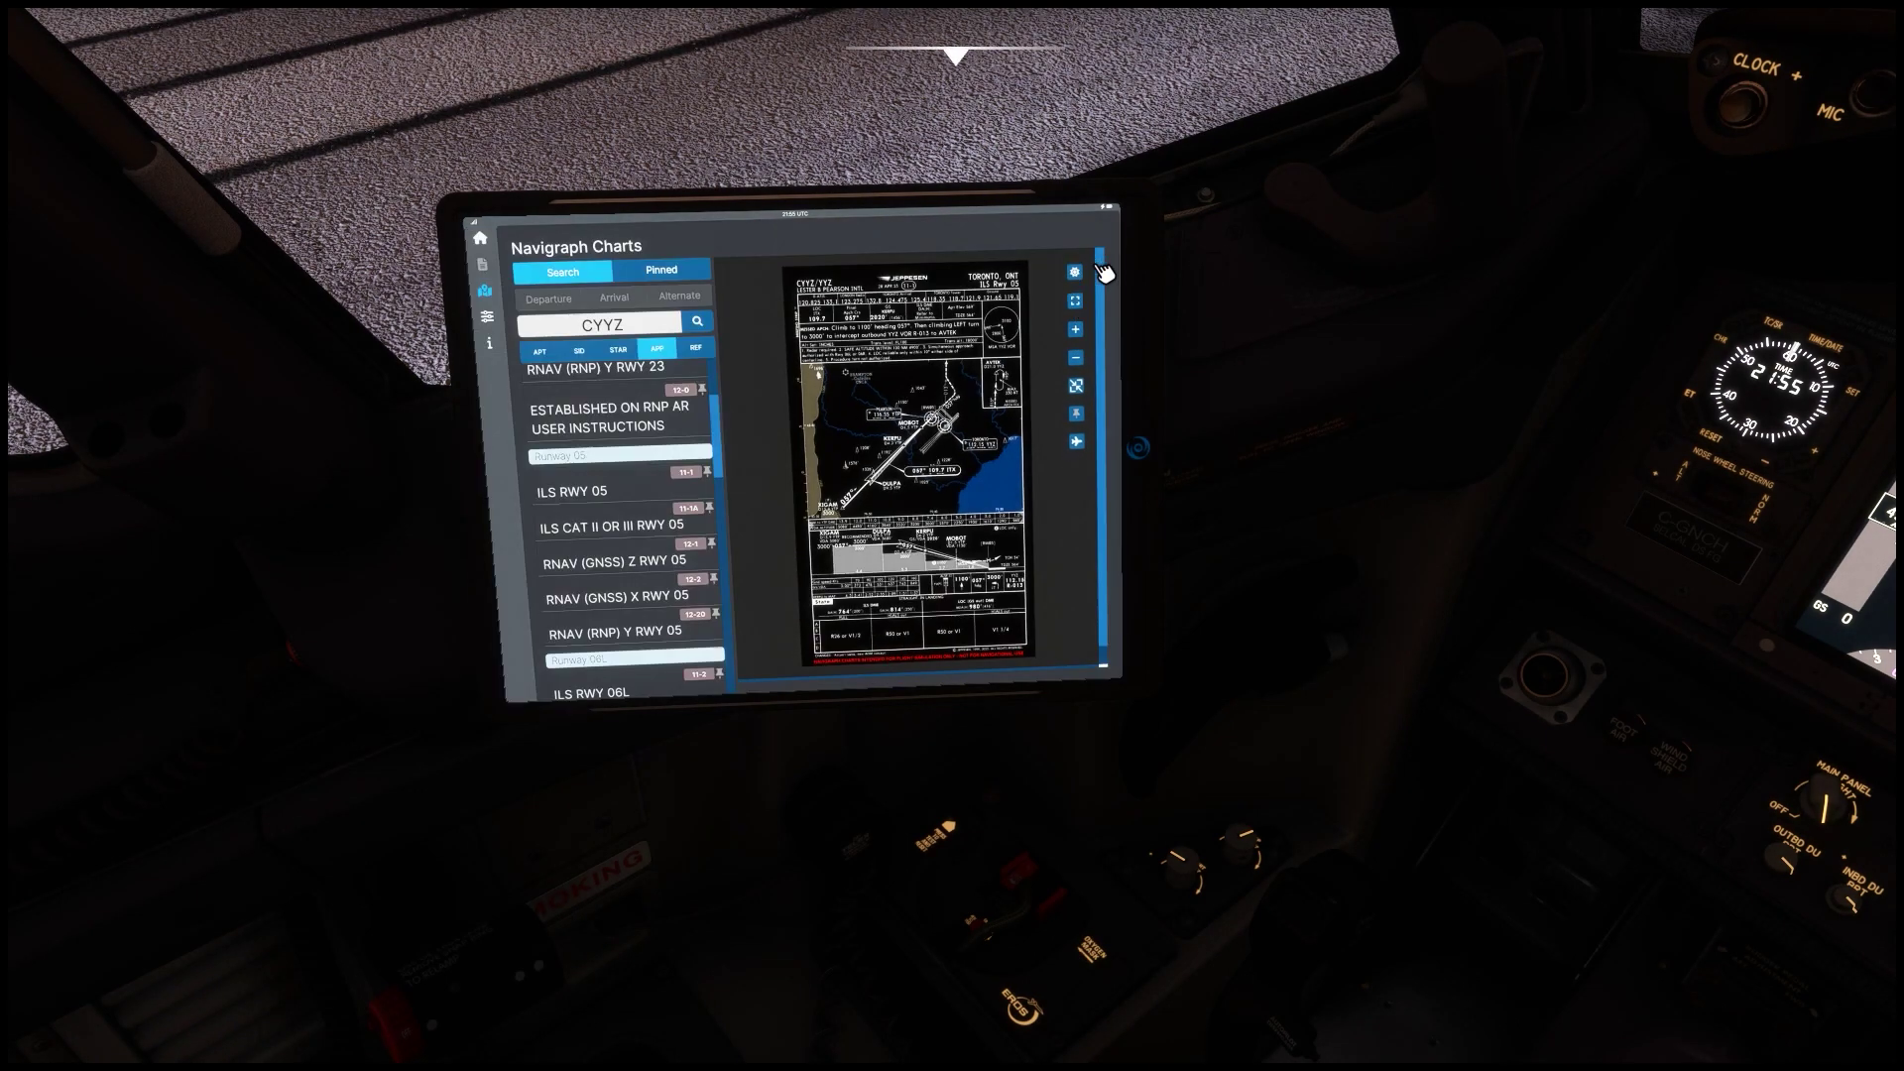
{"action": "left_click", "coordinate": [1081, 443]}
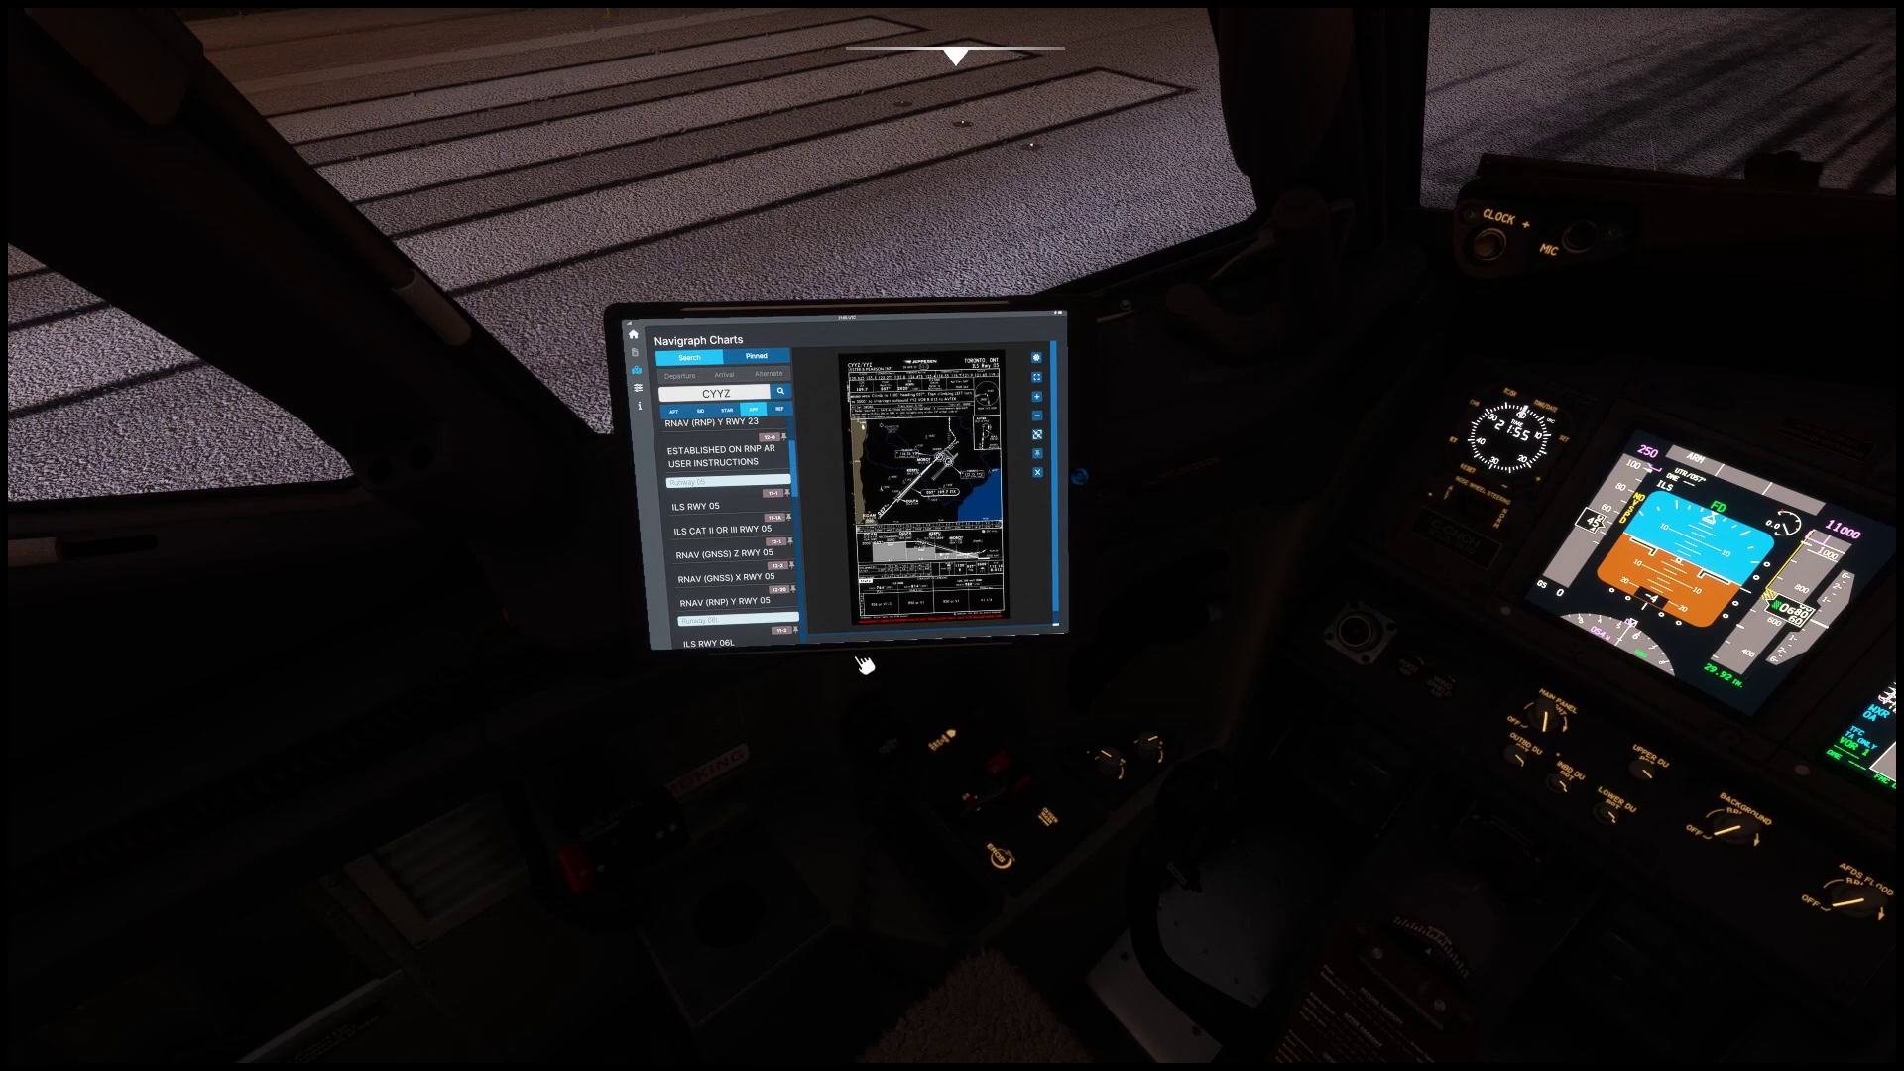
{"action": "left_click", "coordinate": [634, 335]}
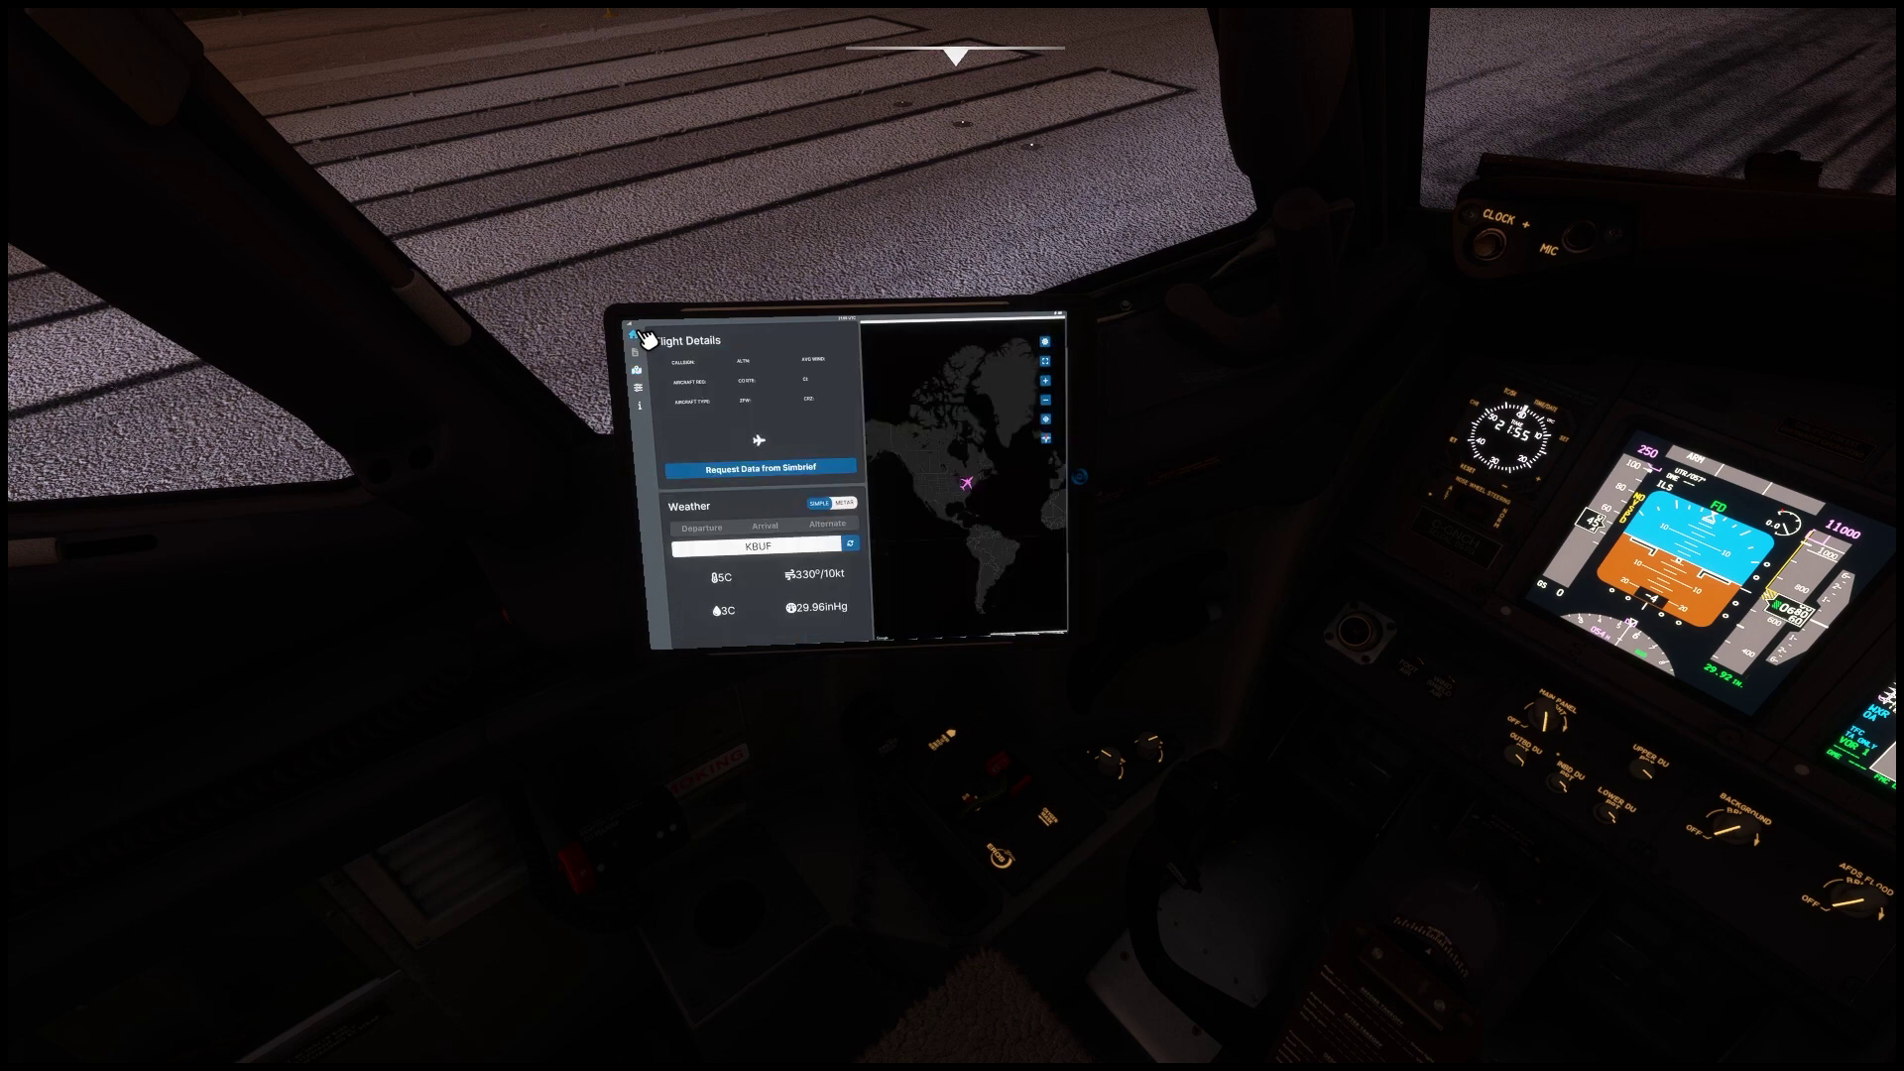
- In the Performance Tool's Take Off page, set airport KBUF and runway 05
{"action": "left_click", "coordinate": [1083, 476]}
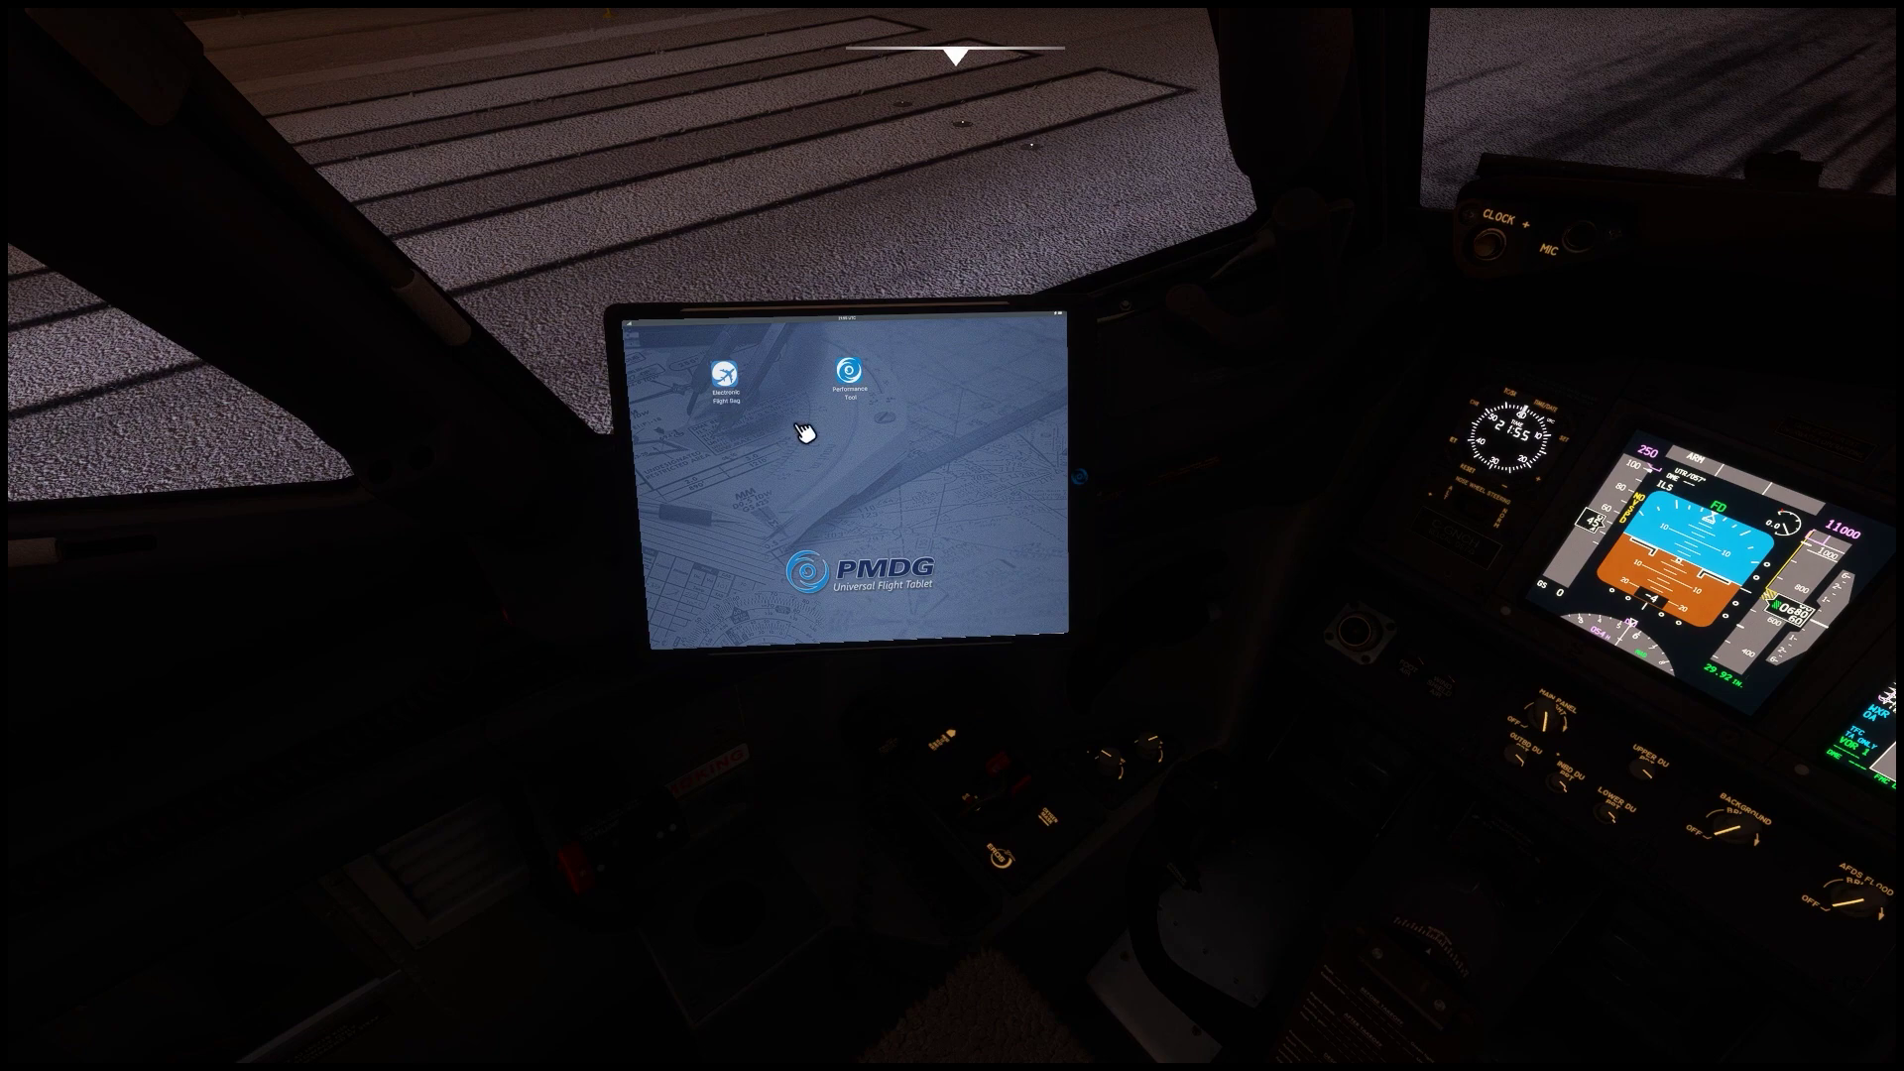
{"action": "left_click", "coordinate": [853, 374]}
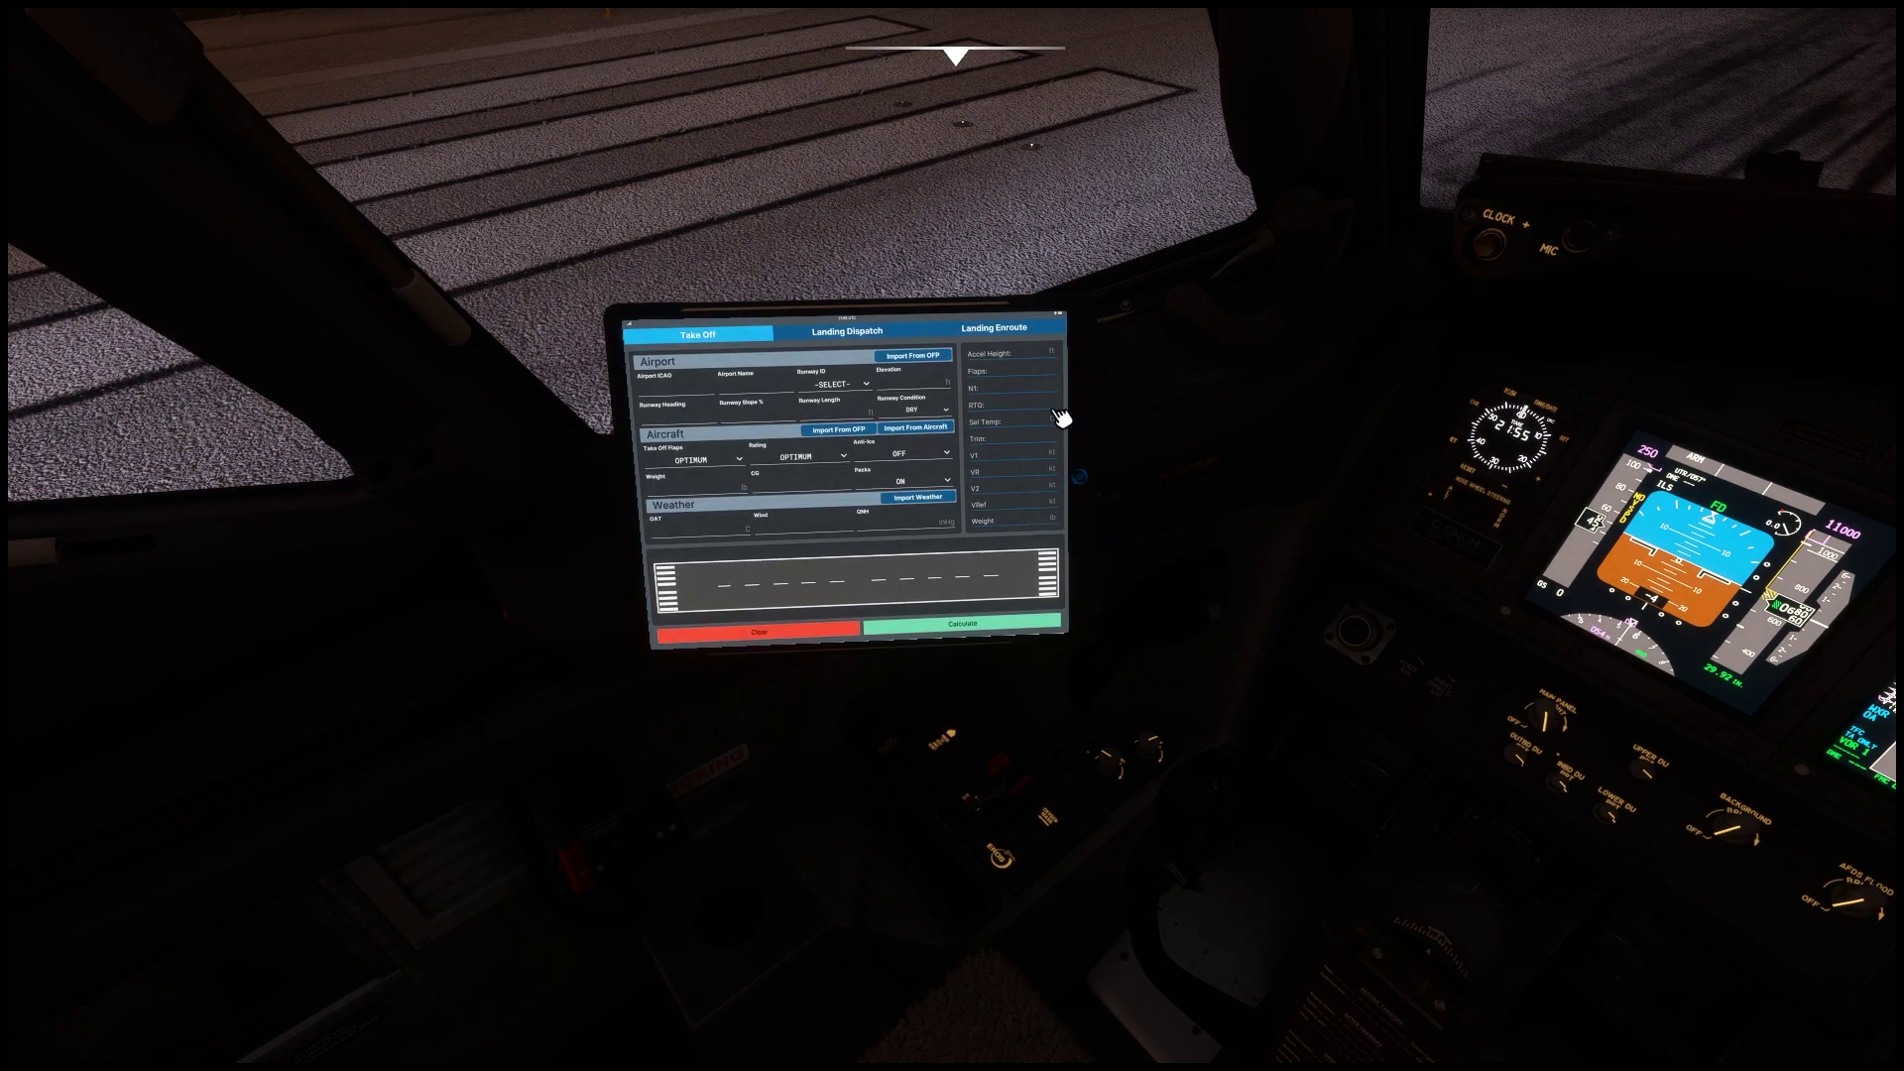
{"action": "scroll", "coordinate": [973, 247], "scroll_direction": "up", "scroll_amount": 5}
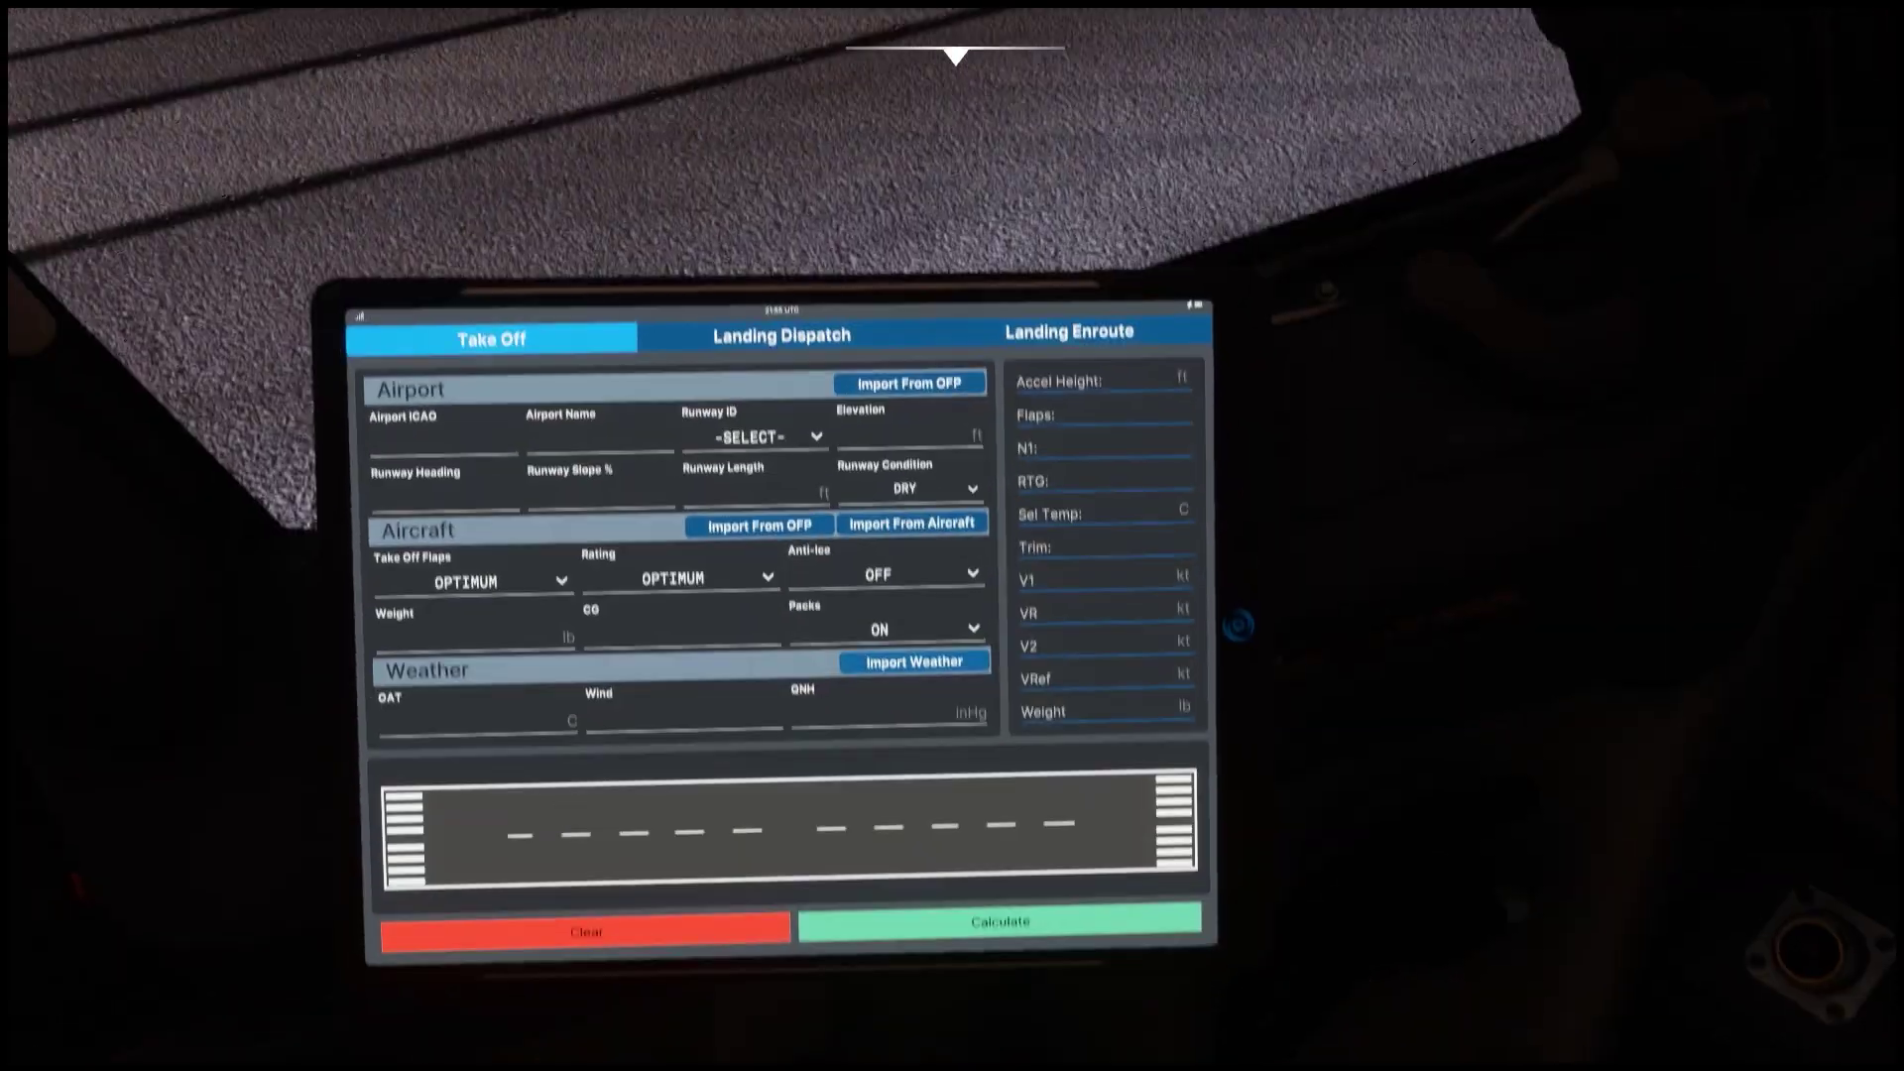
{"action": "scroll", "coordinate": [692, 231], "scroll_direction": "up", "scroll_amount": 2}
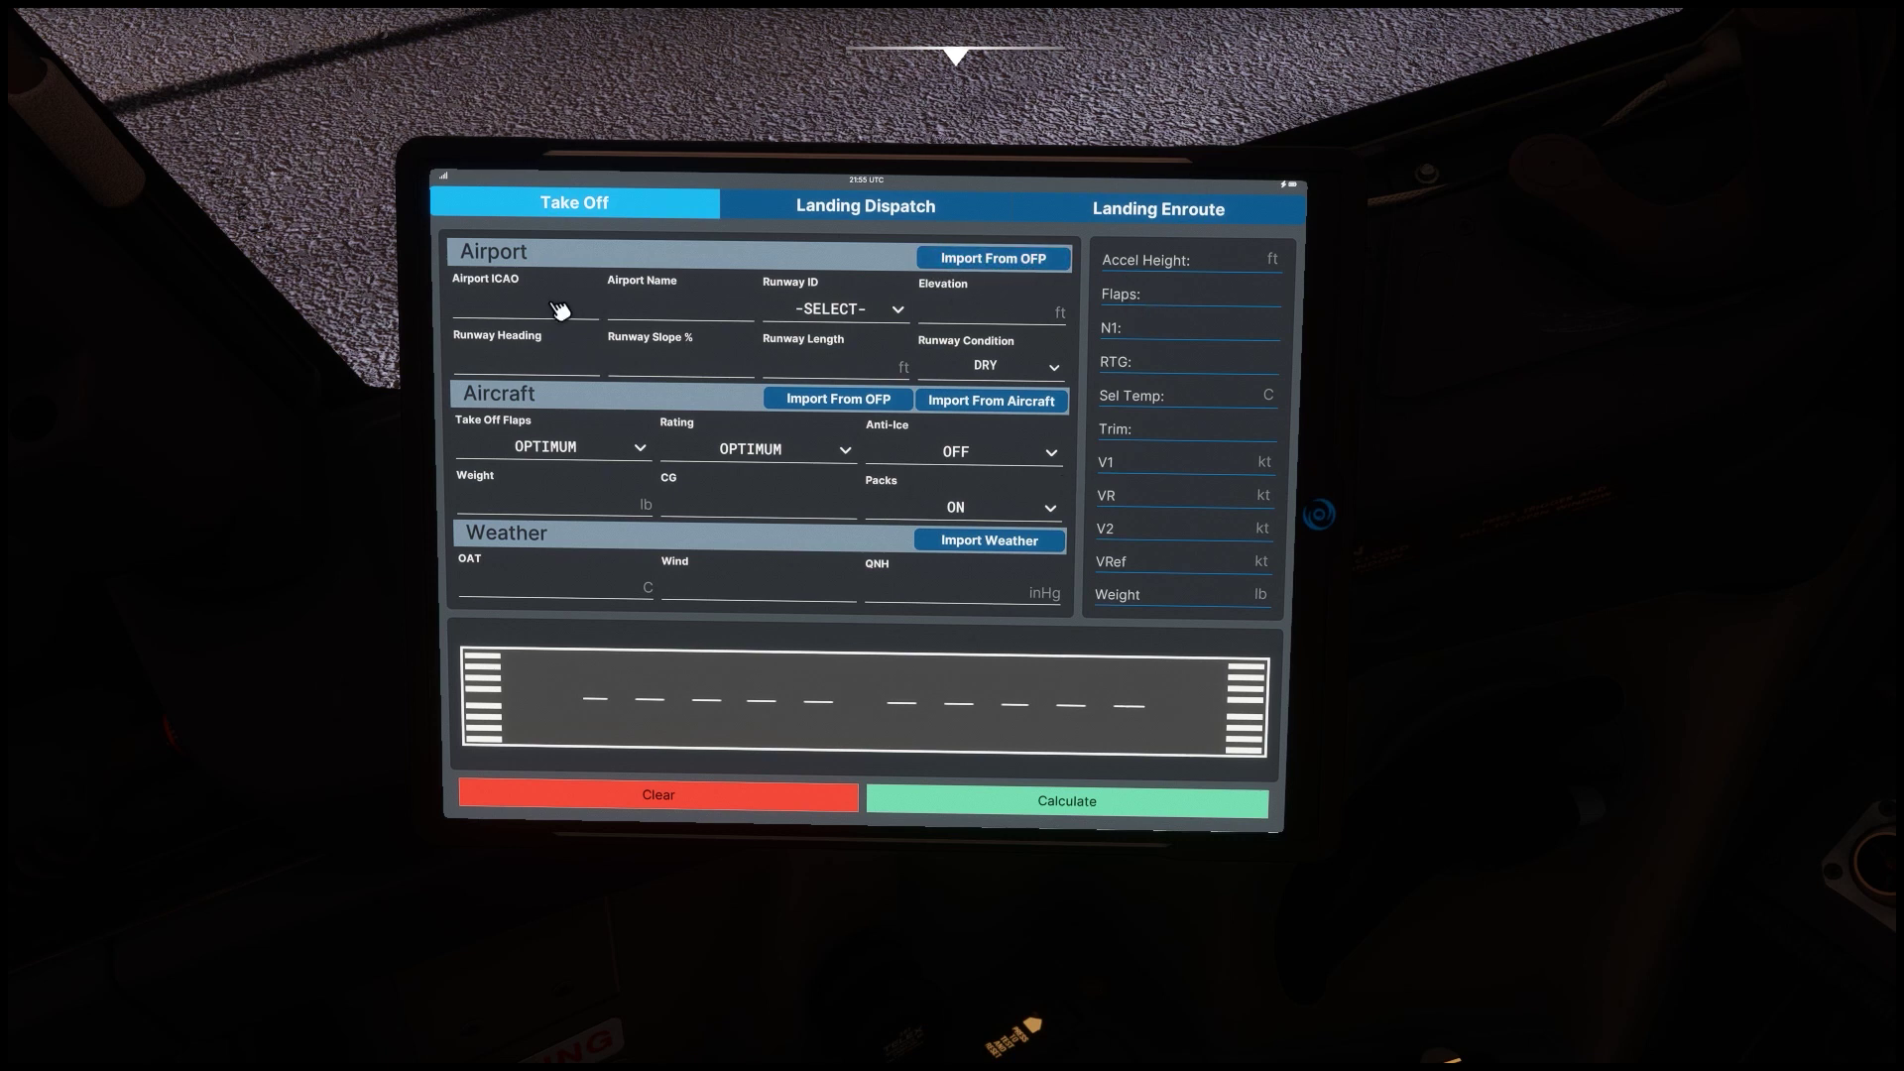
{"action": "left_click", "coordinate": [498, 313]}
{"action": "type", "text": "KBUF"}
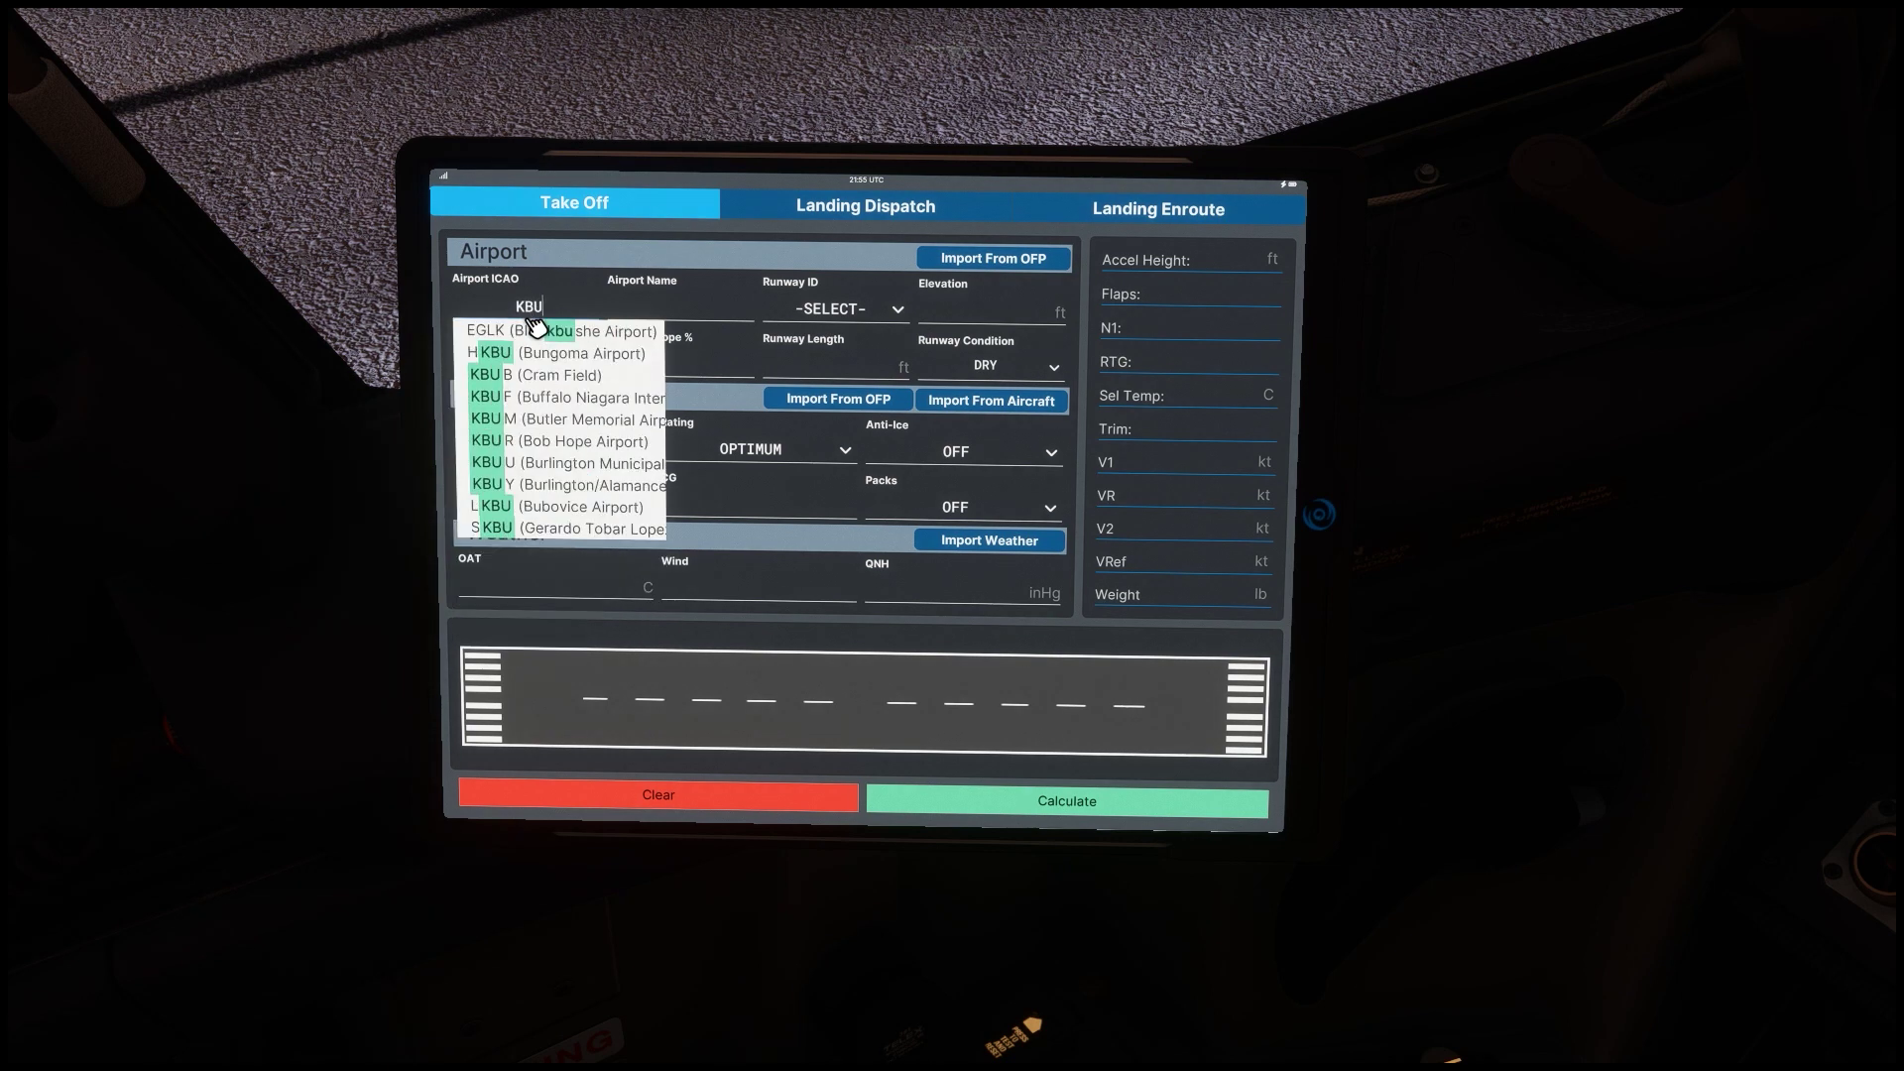
{"action": "left_click", "coordinate": [609, 342]}
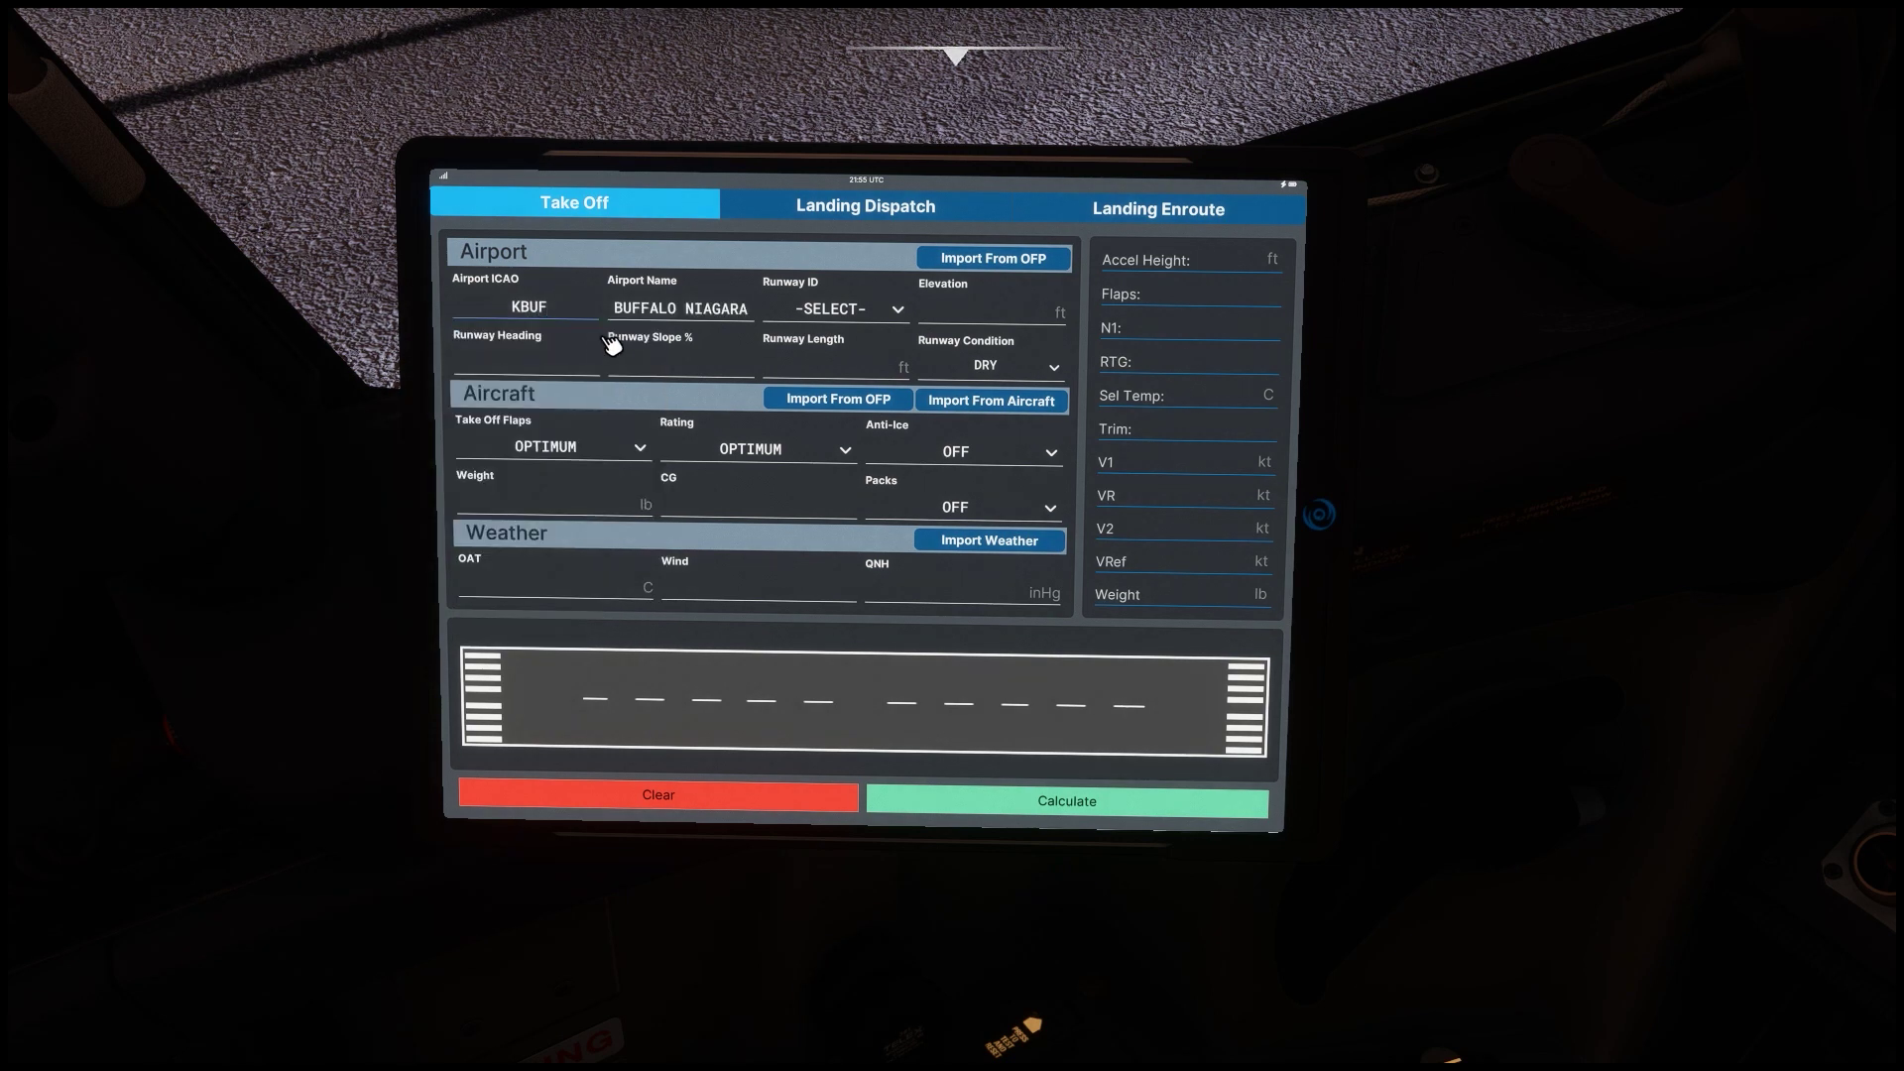
{"action": "left_click", "coordinate": [902, 313]}
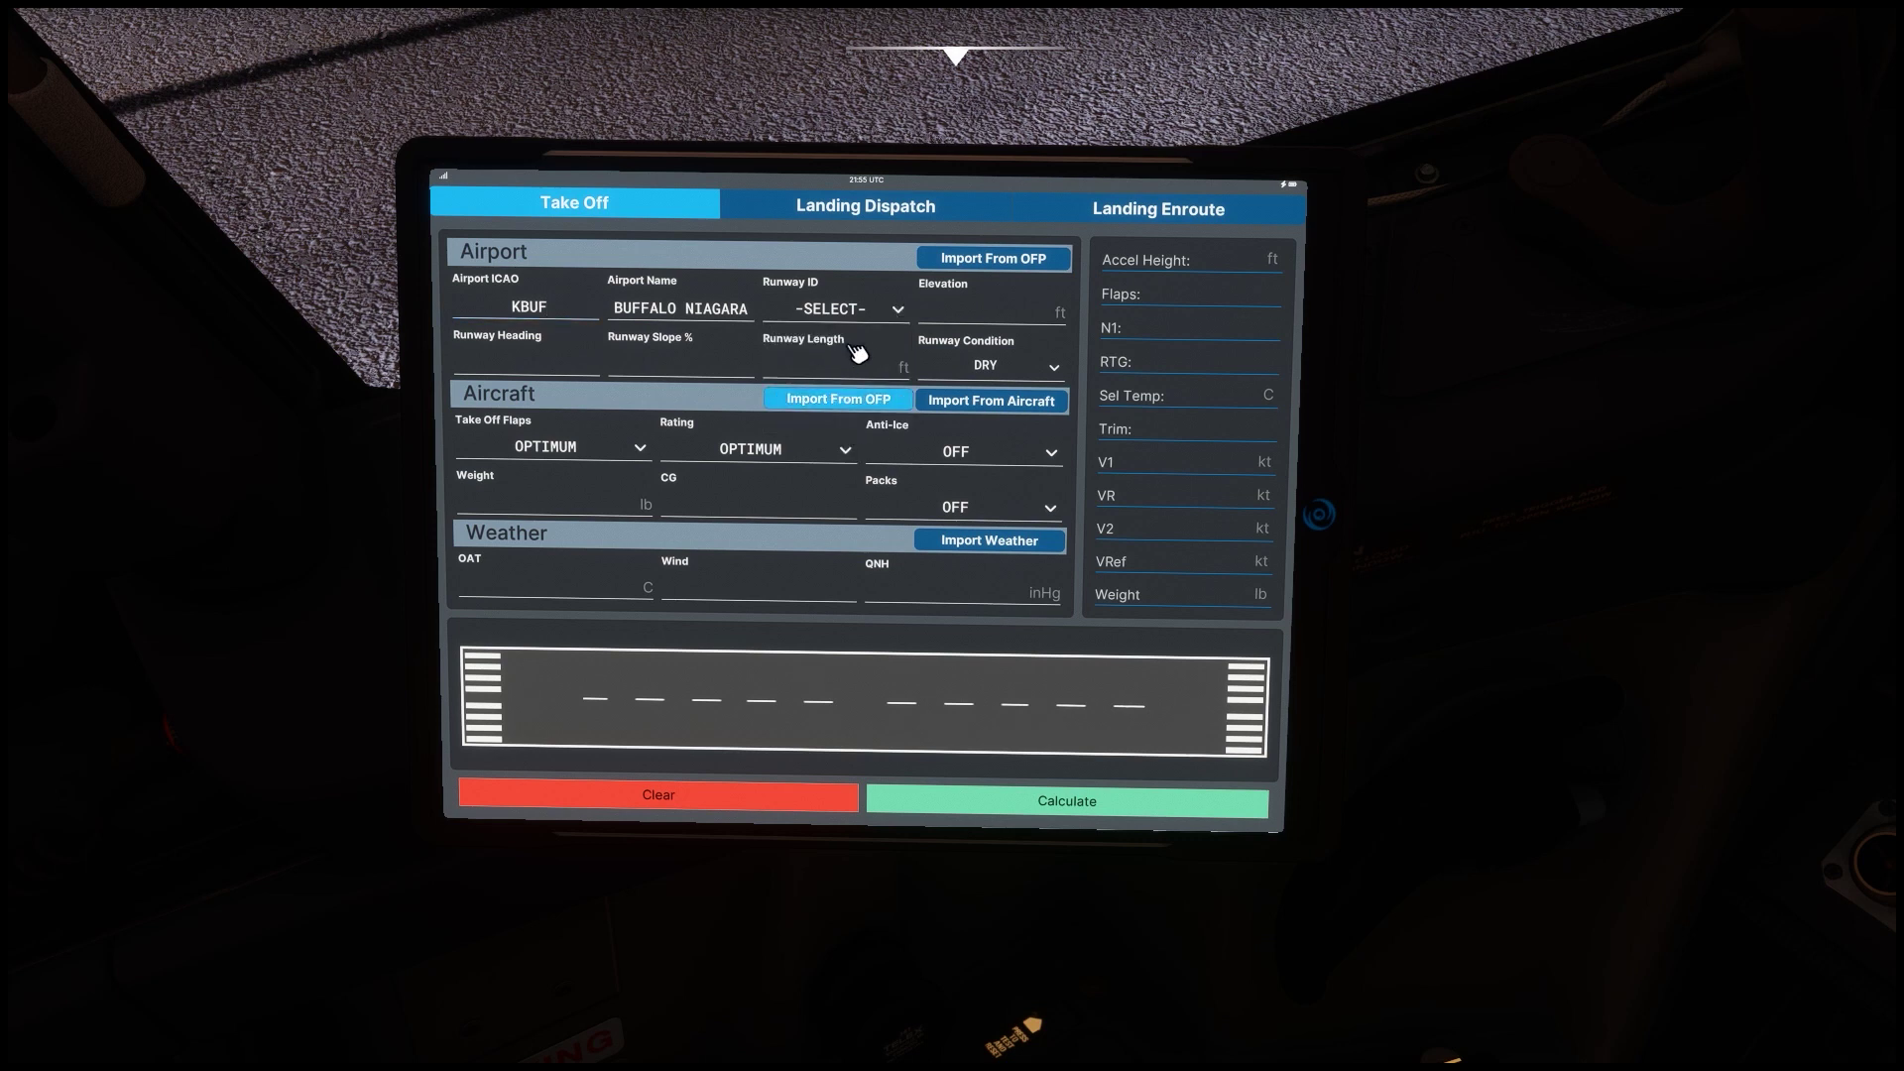
{"action": "left_click", "coordinate": [905, 318]}
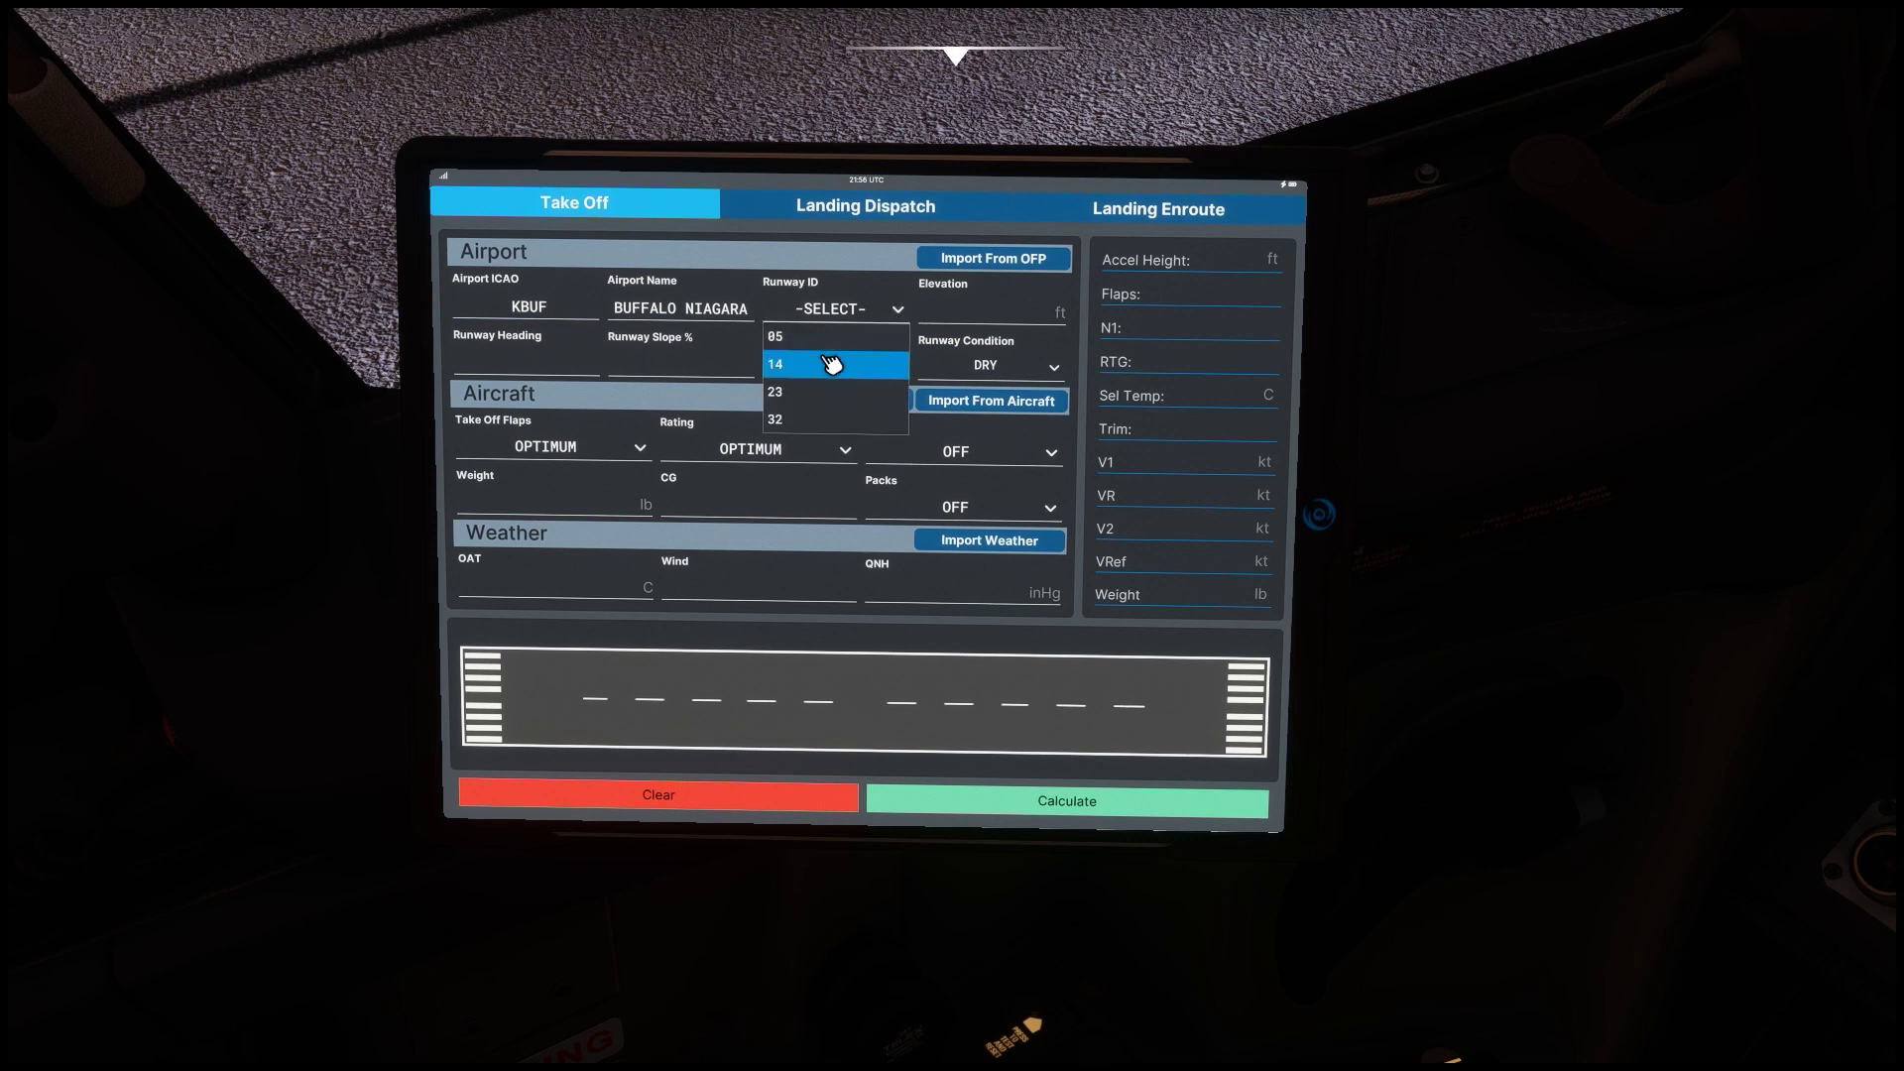
{"action": "left_click", "coordinate": [833, 344]}
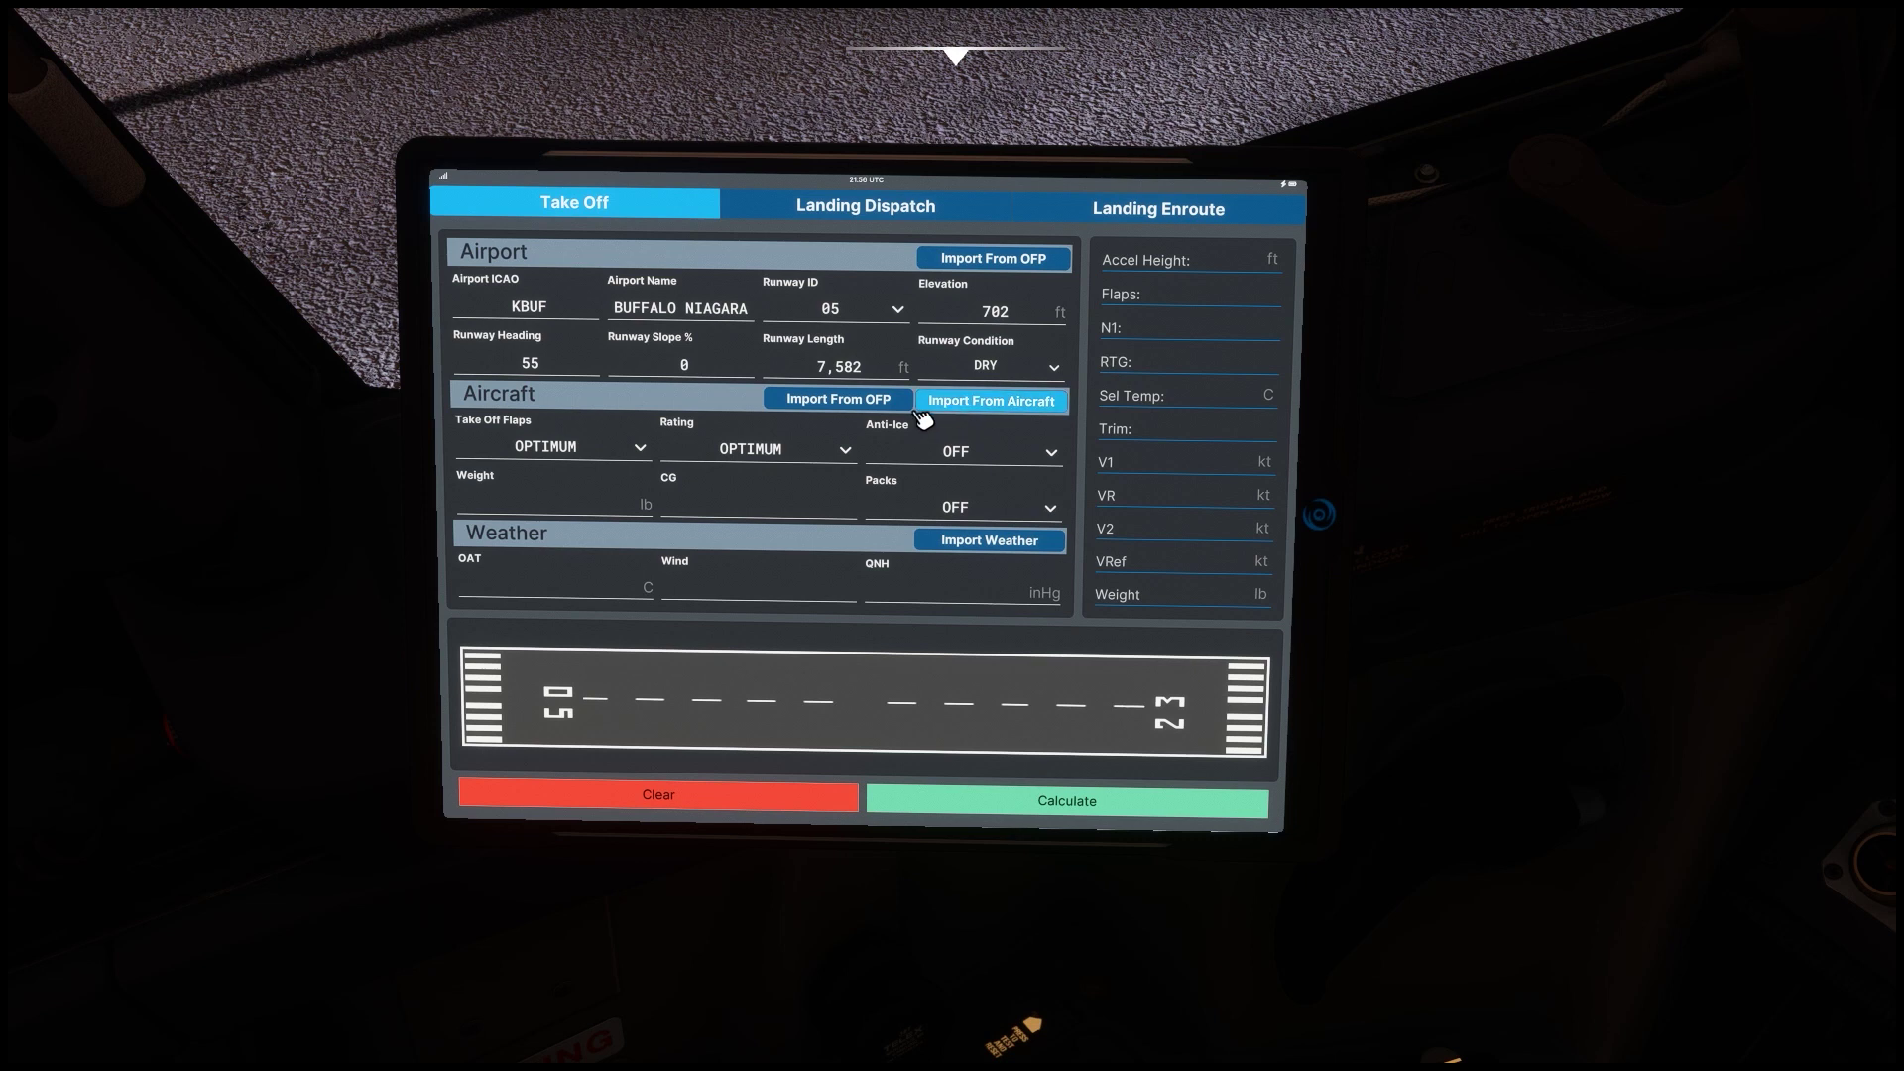
- Import weight 160,812 lb and CG 25.15 from the aircraft, set takeoff flaps 5, keeping OPTIMUM rating
{"action": "left_click", "coordinate": [1030, 405]}
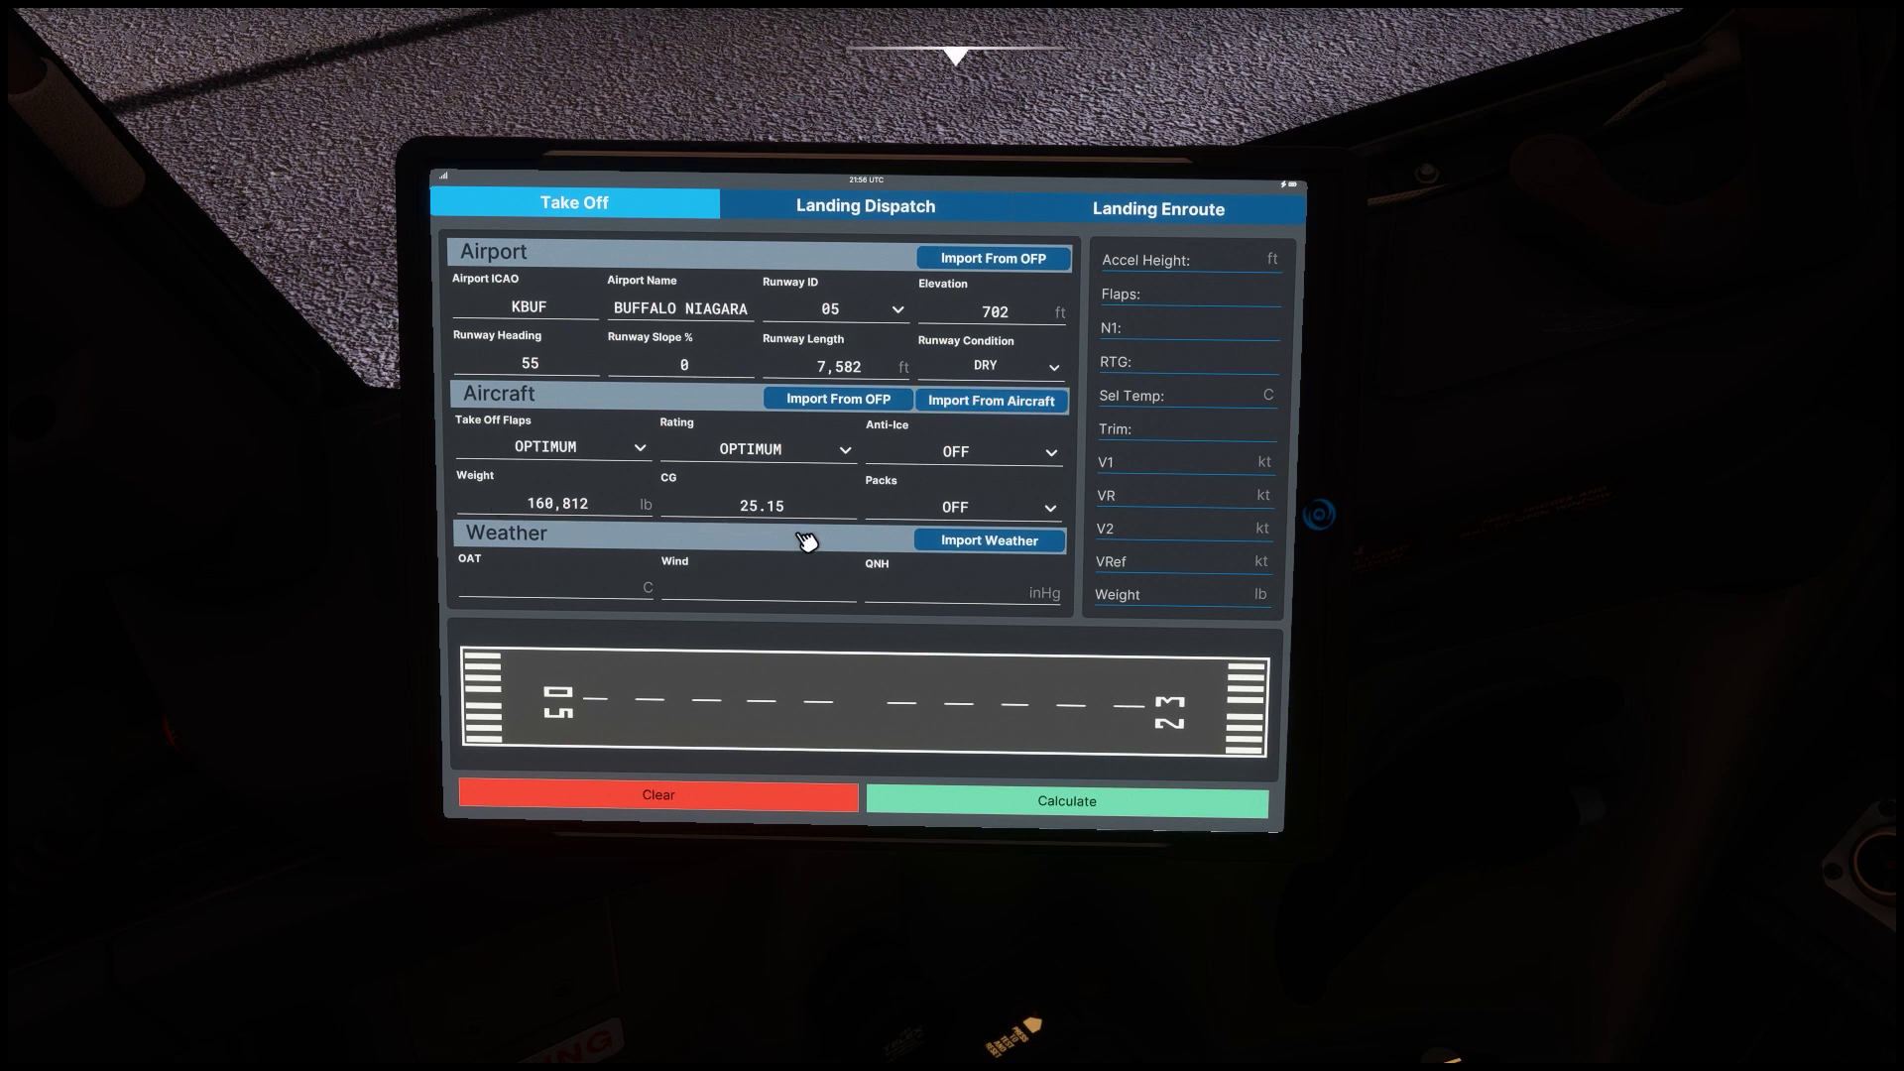
{"action": "left_click", "coordinate": [638, 454]}
{"action": "left_click", "coordinate": [556, 535]}
{"action": "left_click", "coordinate": [845, 453]}
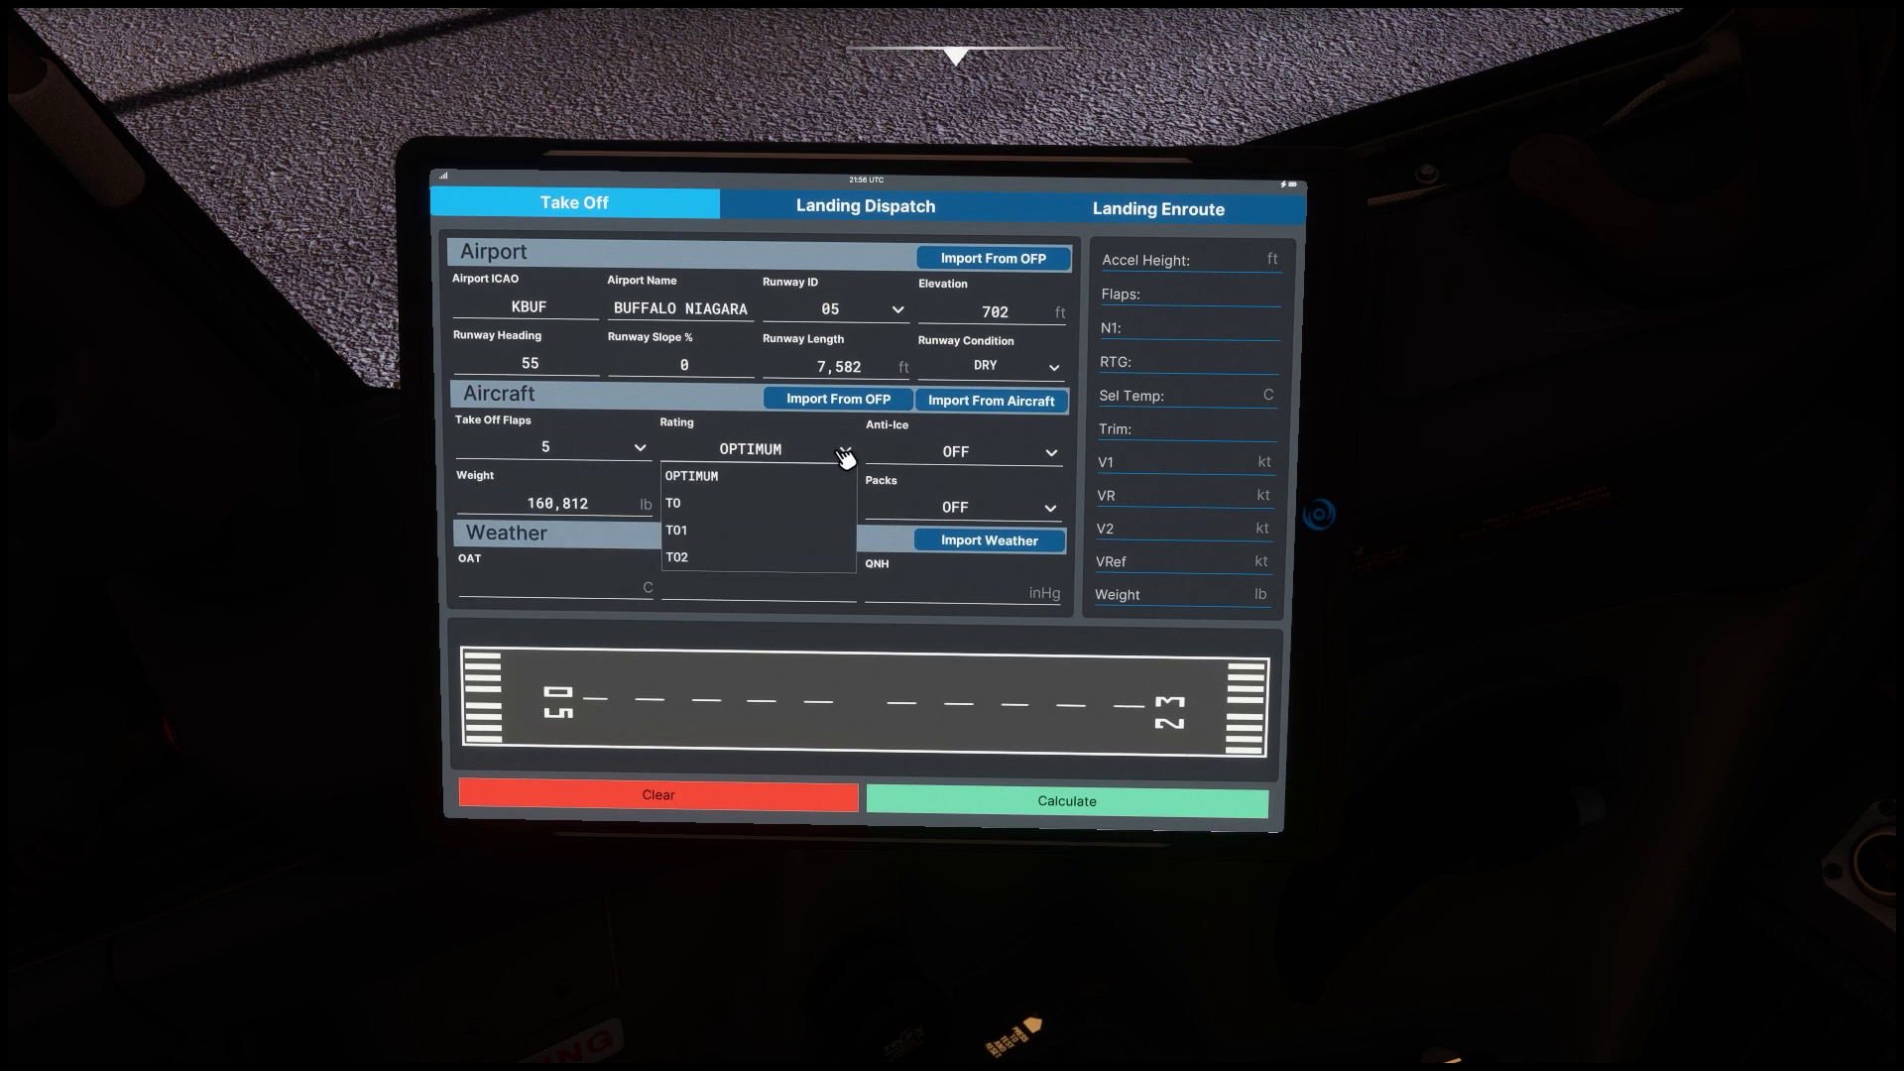
{"action": "left_click", "coordinate": [845, 455]}
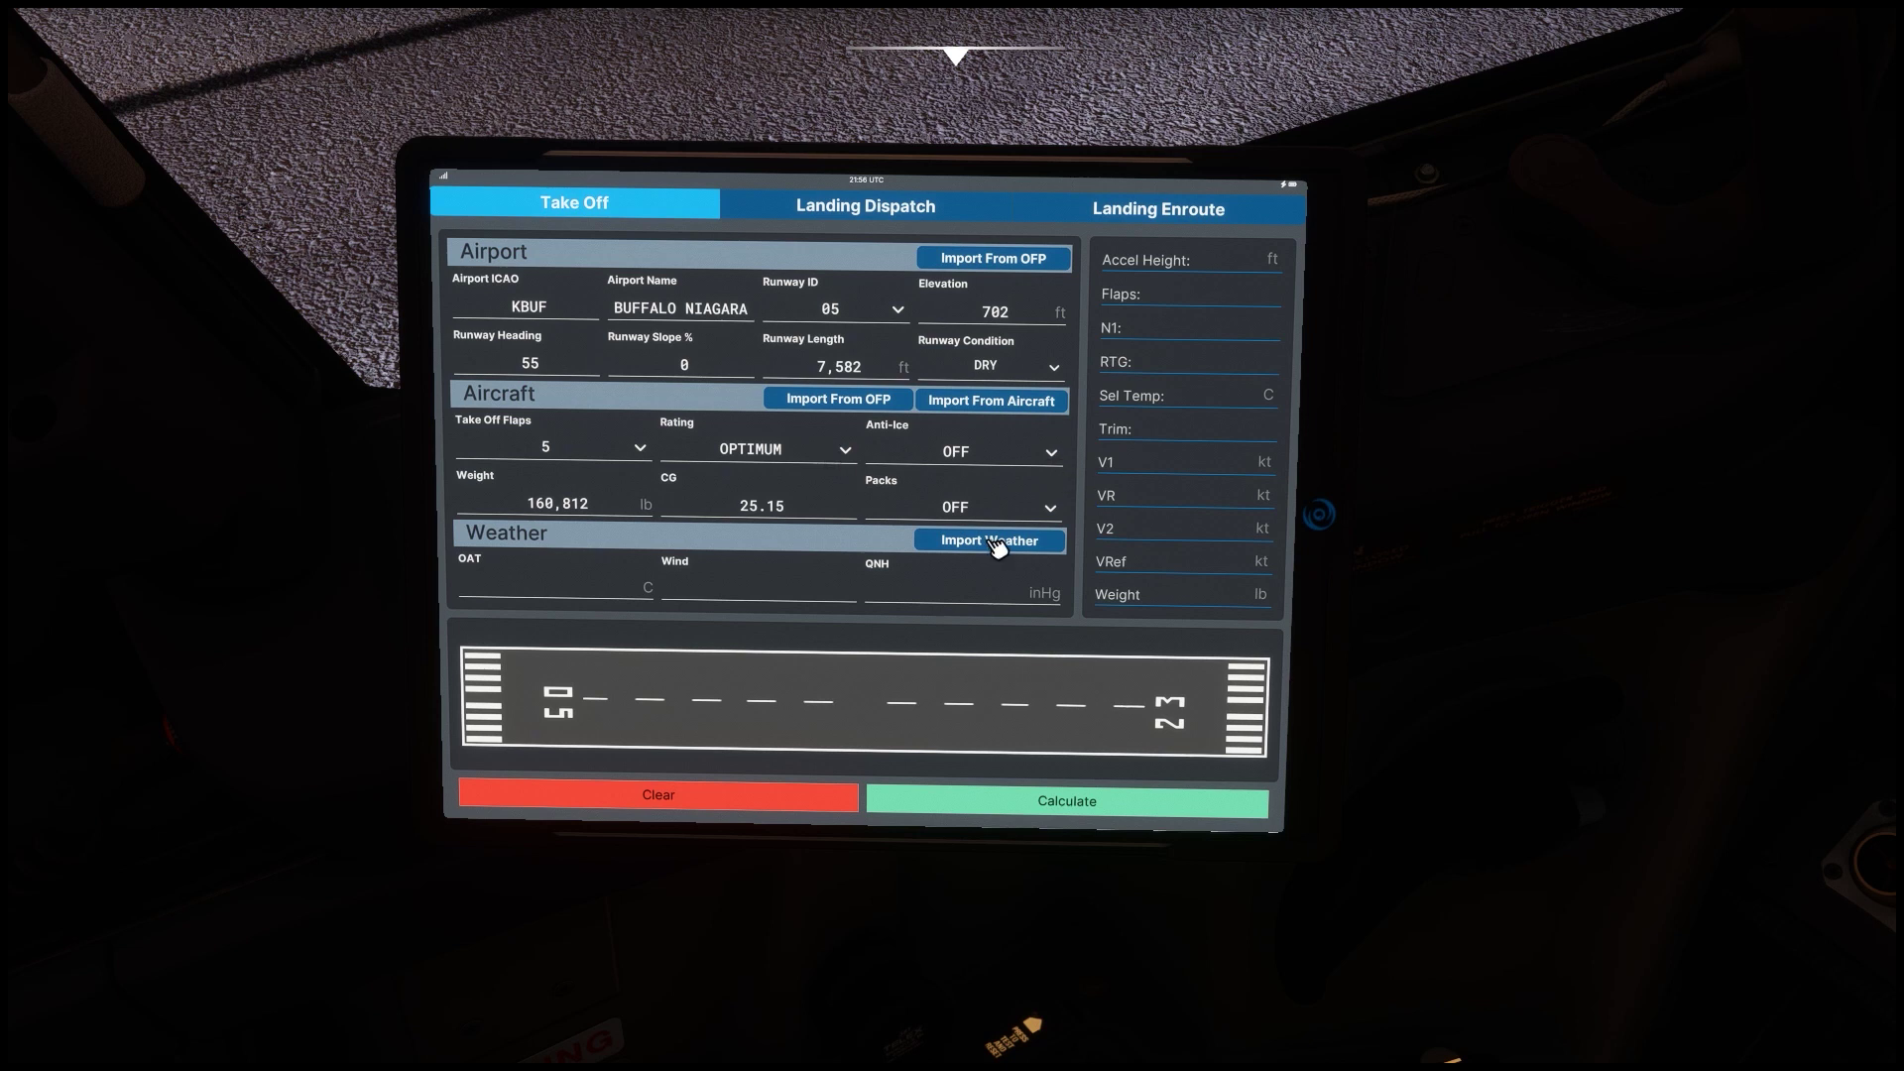